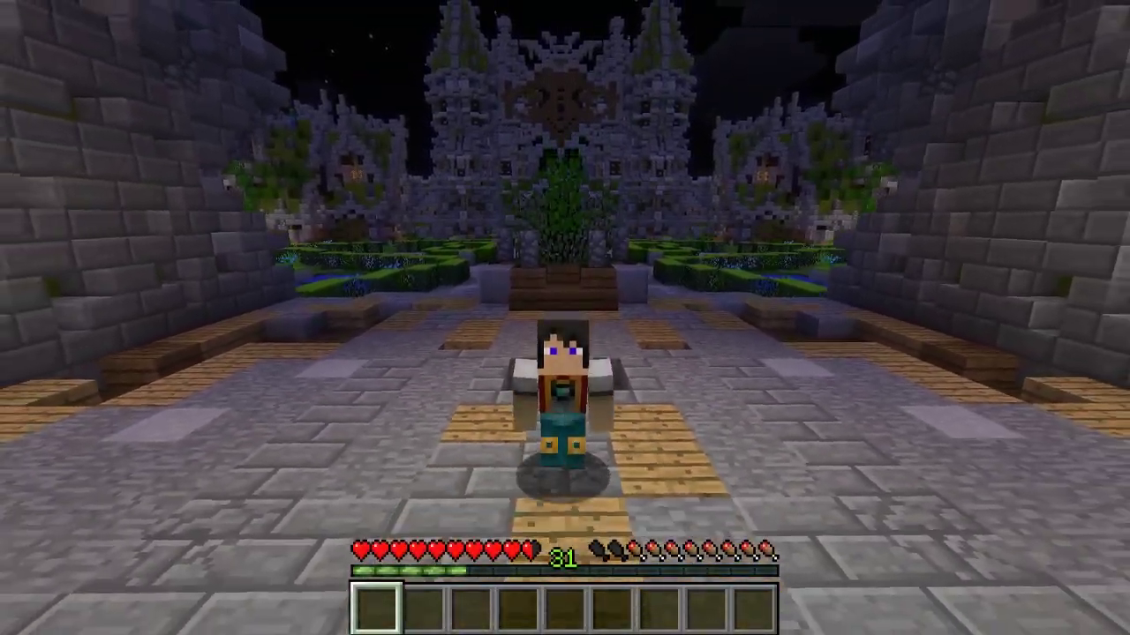
{"action": "key", "text": "w"}
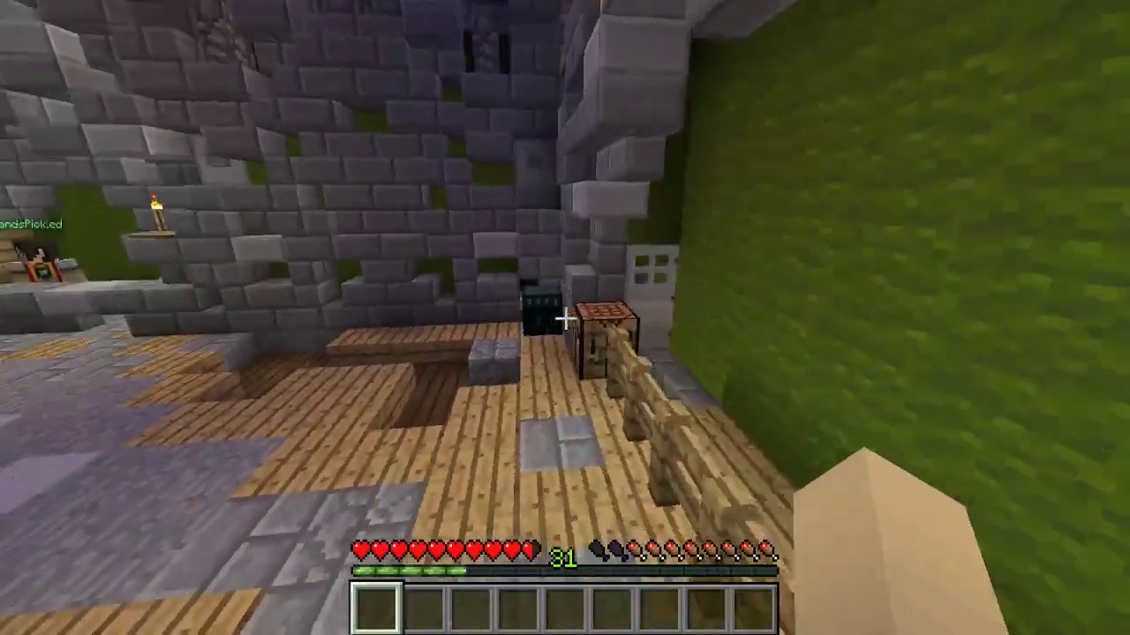
{"action": "key", "text": "w"}
{"action": "key", "text": "w"}
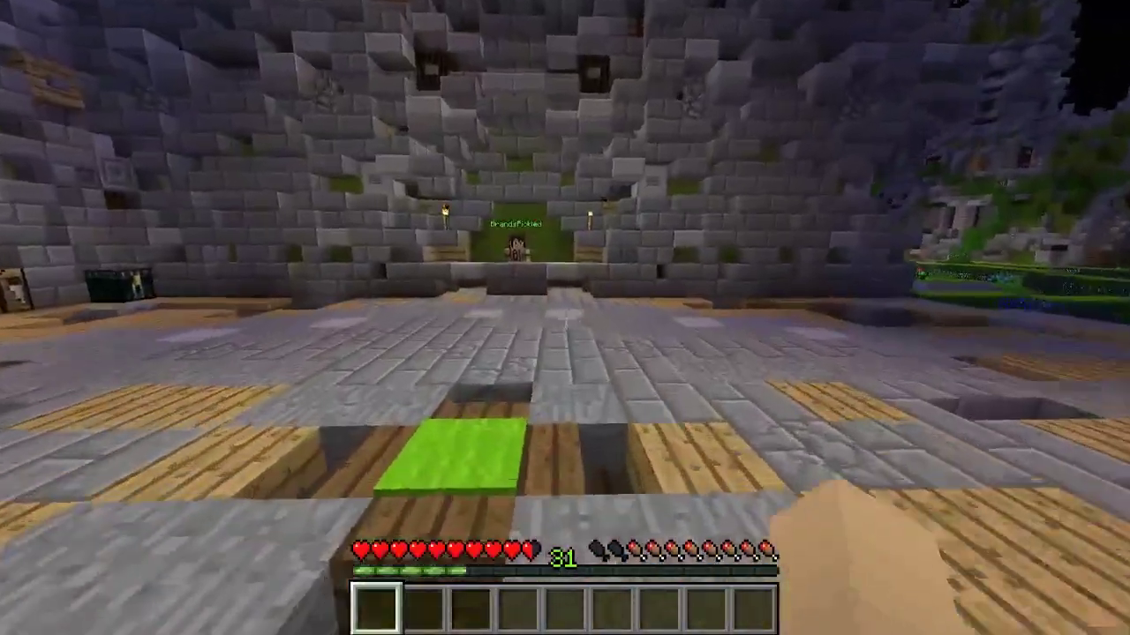
{"action": "key", "text": "w"}
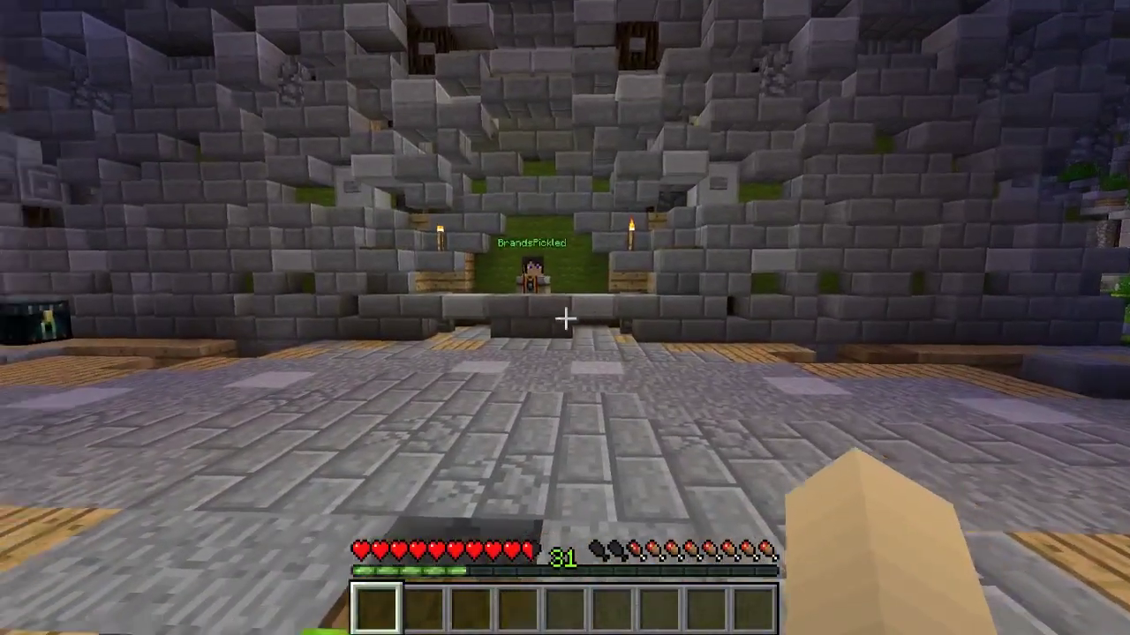
{"action": "mouse_move", "coordinate": [565, 318]}
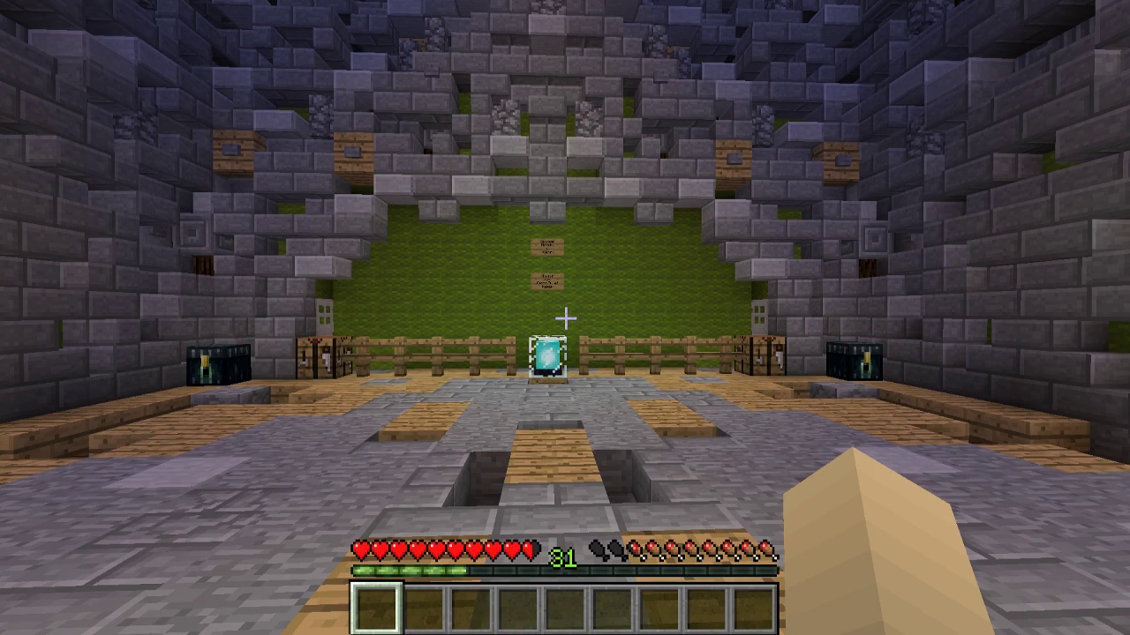
- Walk up to the Custom Heads signs on the green wall and open the heads menu with /heads
{"action": "key", "text": "w"}
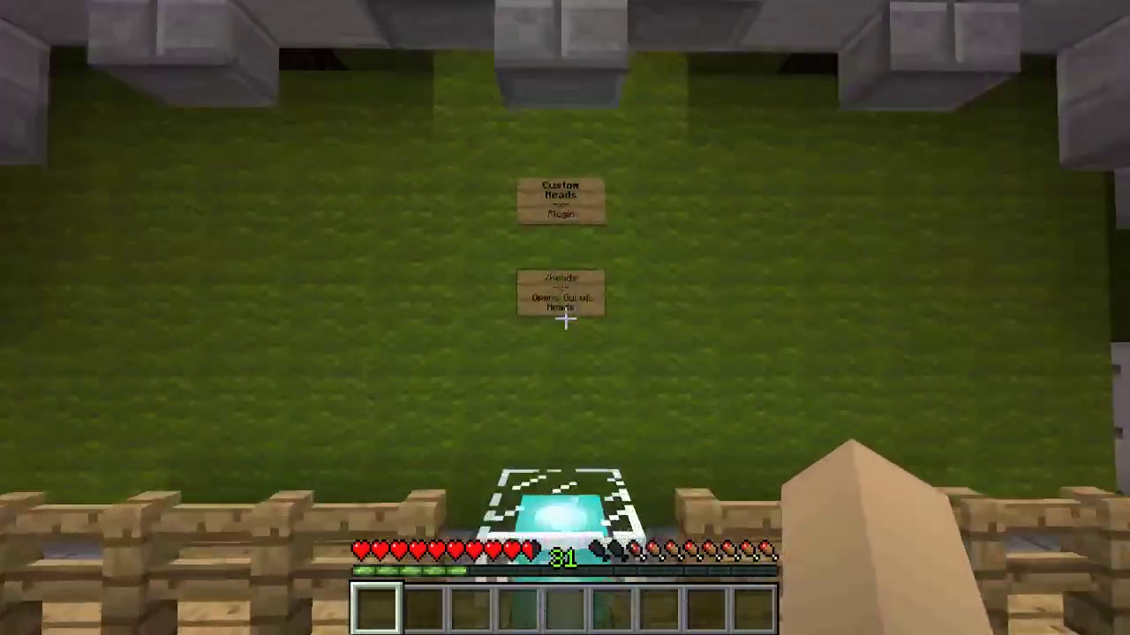
{"action": "key", "text": "w"}
{"action": "key", "text": "slash"}
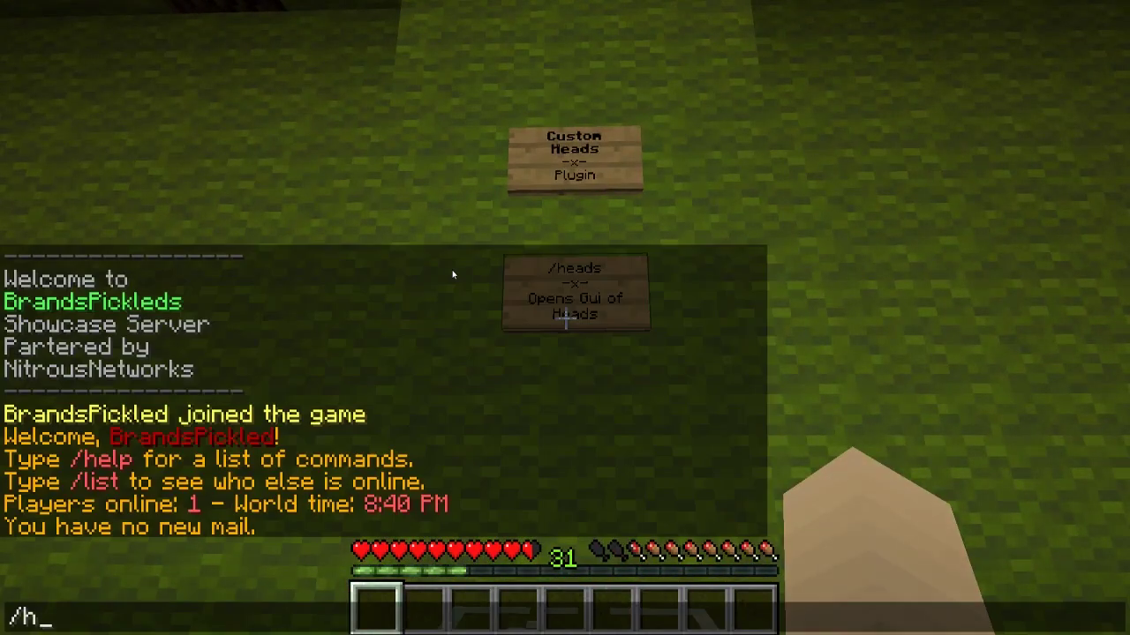
{"action": "type", "text": "heads"}
{"action": "key", "text": "Return"}
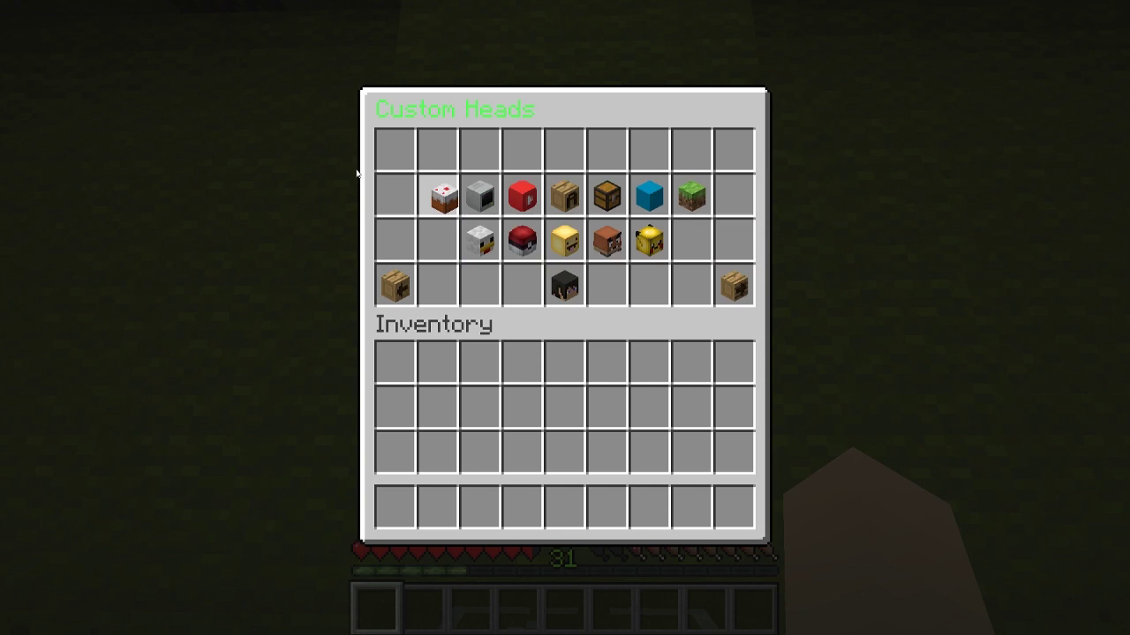
- Browse the Food category and both pages of the Characters category, returning to the main heads menu
{"action": "left_click", "coordinate": [443, 196]}
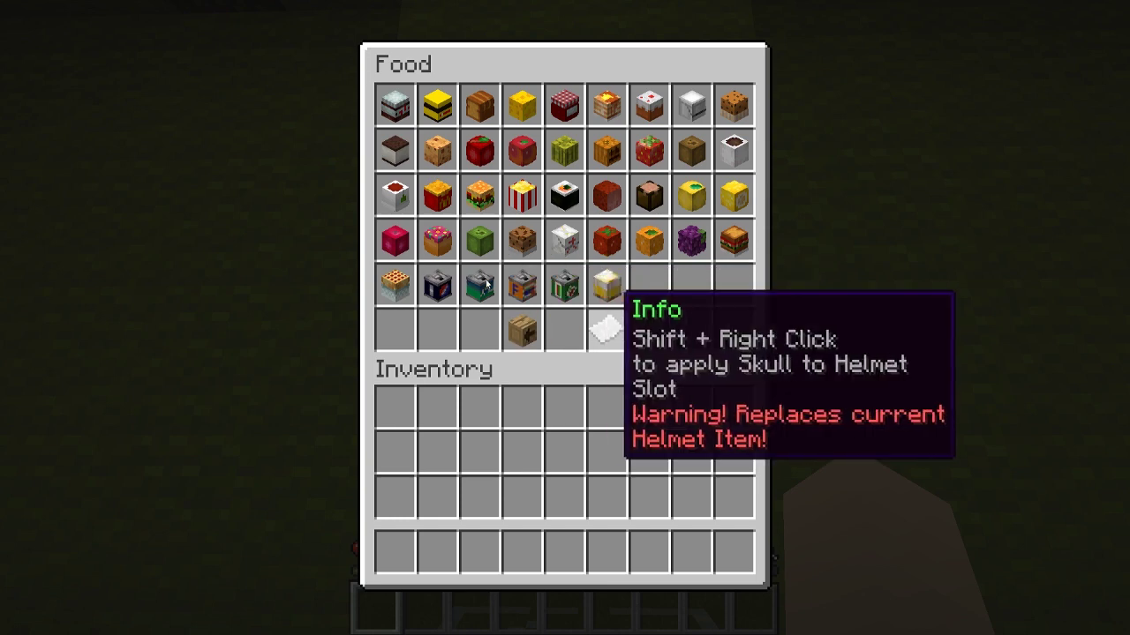
{"action": "left_click", "coordinate": [523, 330]}
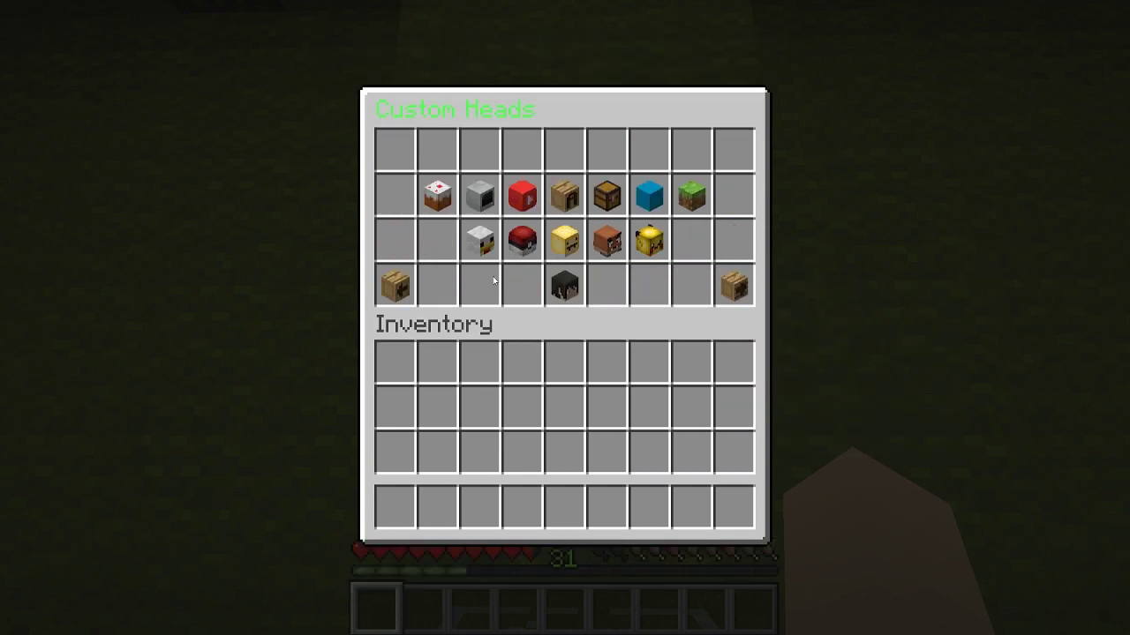
{"action": "left_click", "coordinate": [486, 207]}
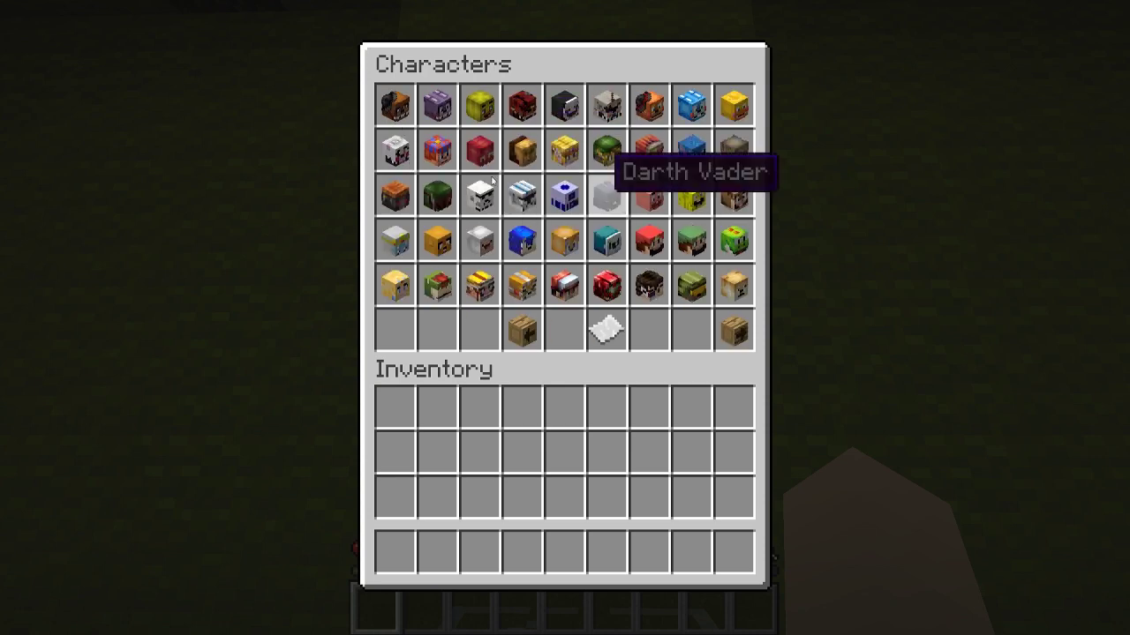
{"action": "mouse_move", "coordinate": [605, 336]}
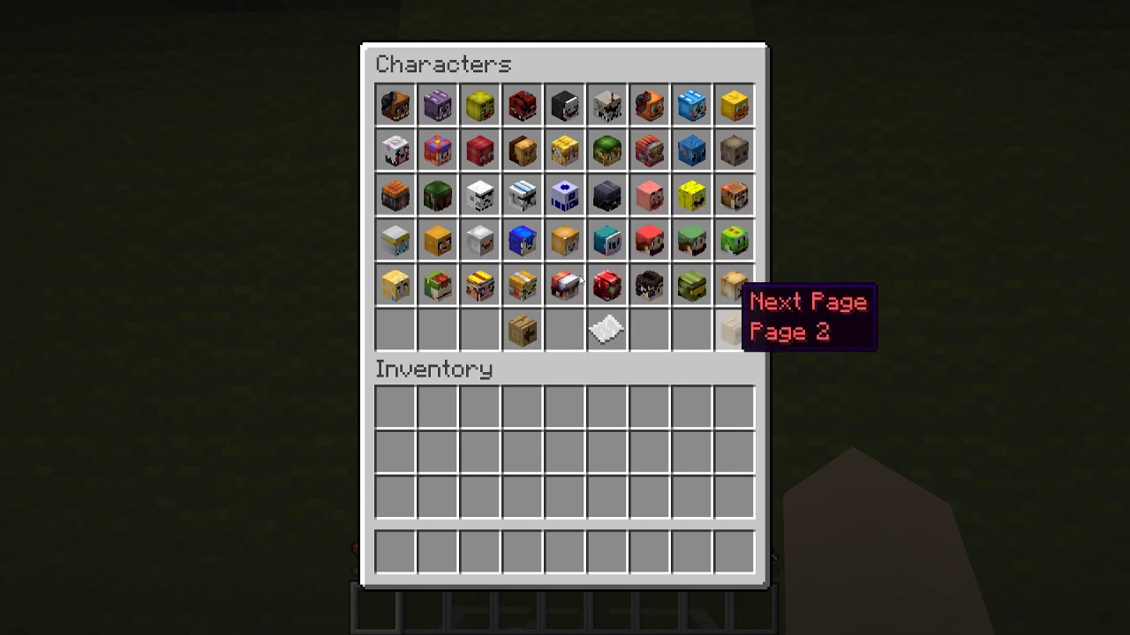
{"action": "left_click", "coordinate": [734, 330]}
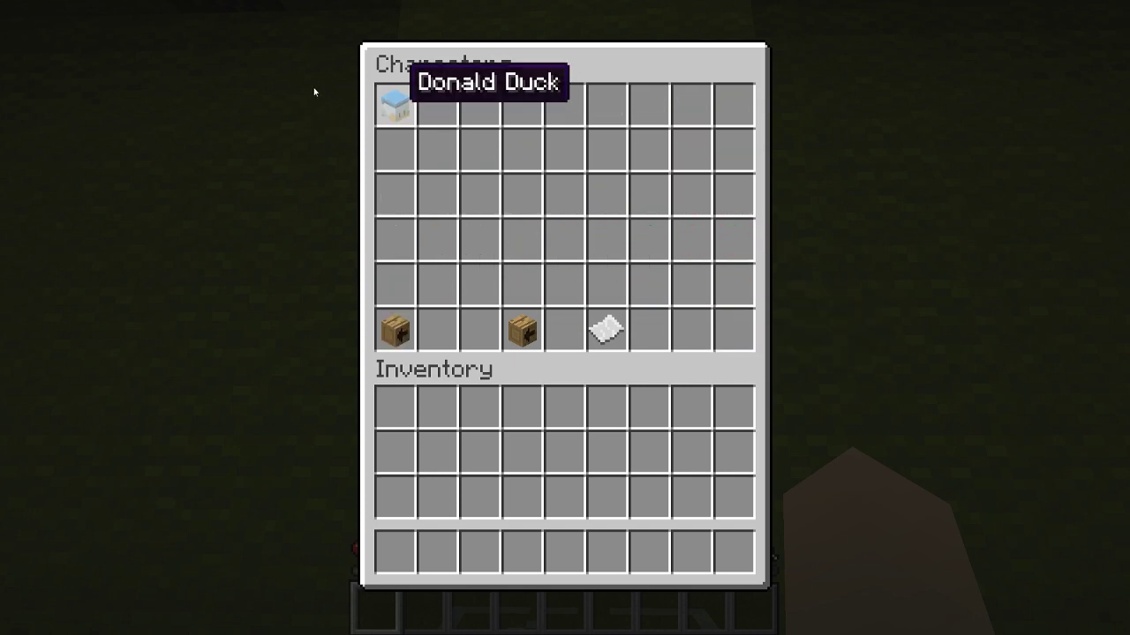
{"action": "left_click", "coordinate": [523, 331]}
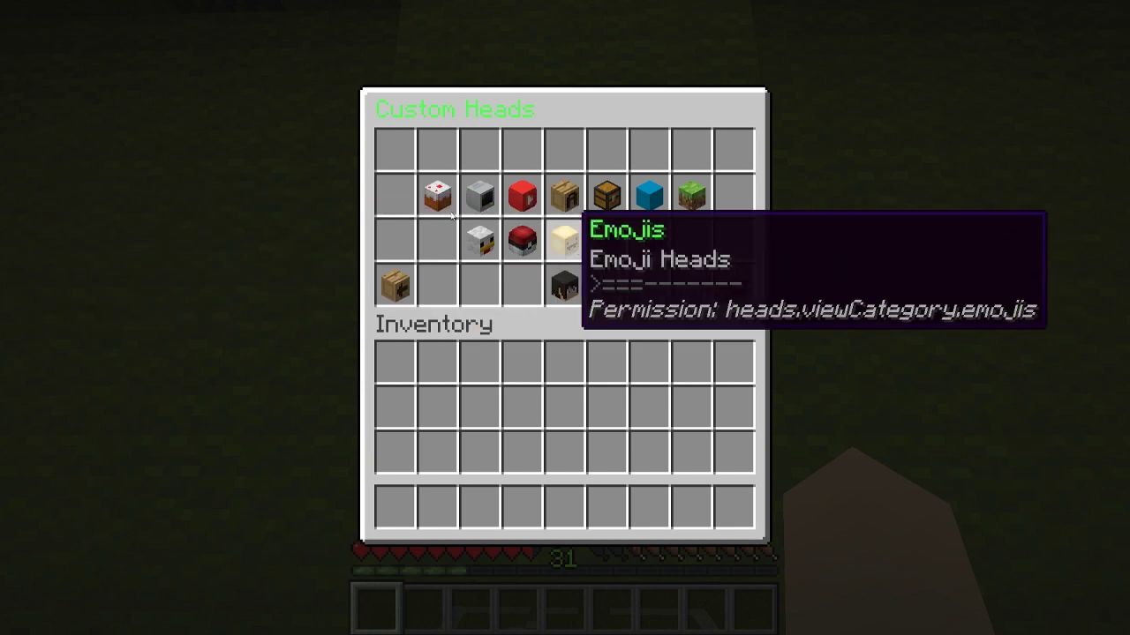
- Apply the Core head from the Games category to the helmet slot and return to the main heads menu
{"action": "left_click", "coordinate": [523, 238]}
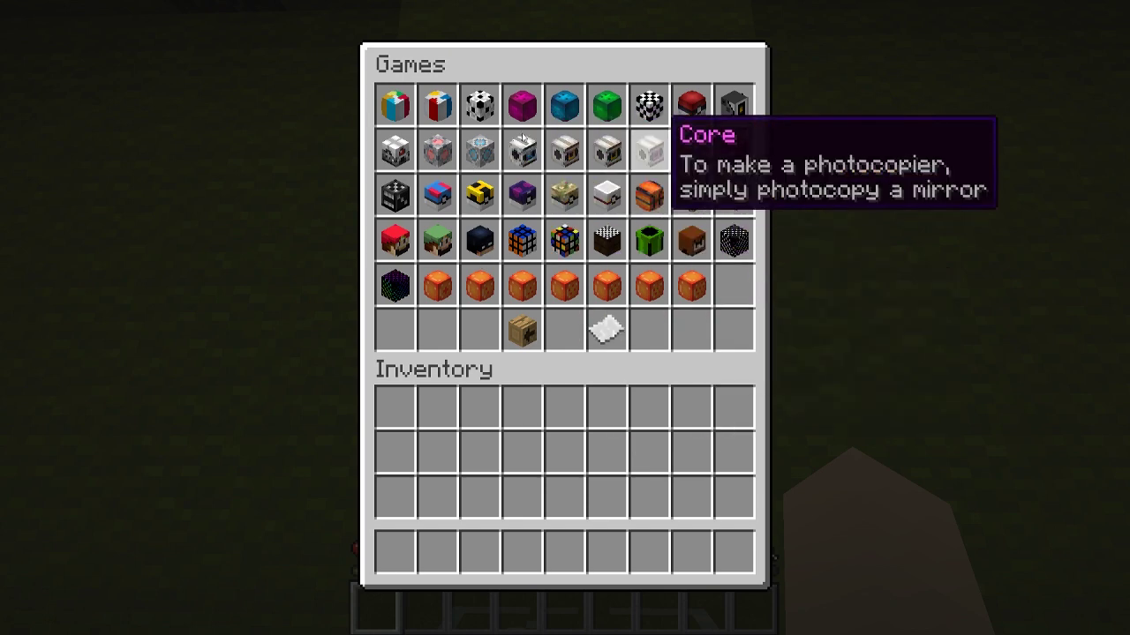
{"action": "left_click", "coordinate": [651, 148]}
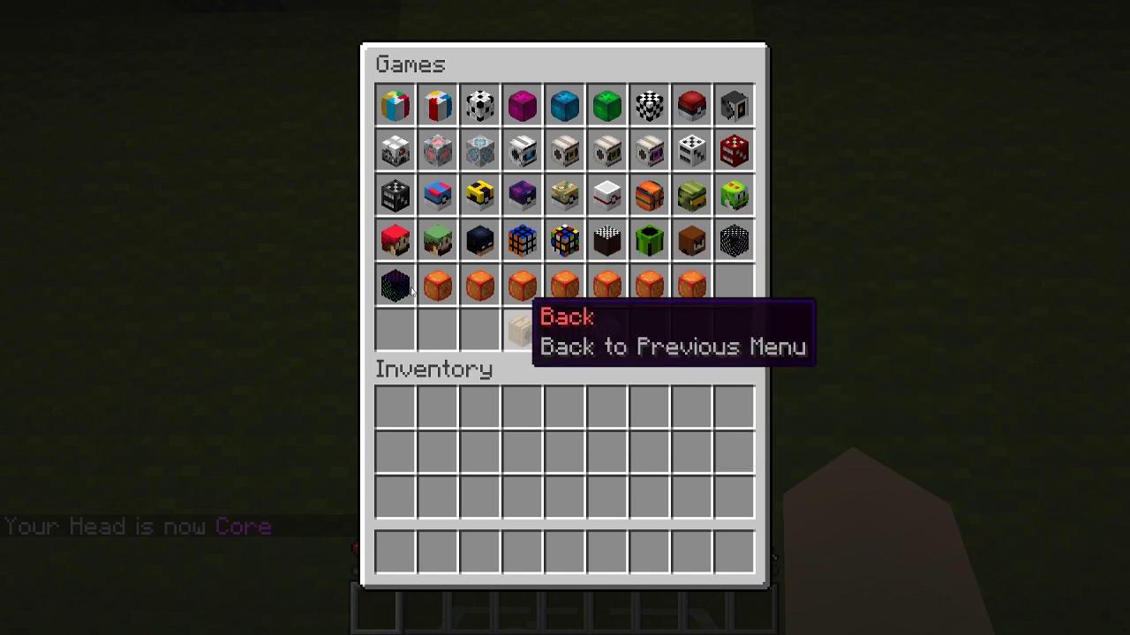
{"action": "left_click", "coordinate": [523, 323]}
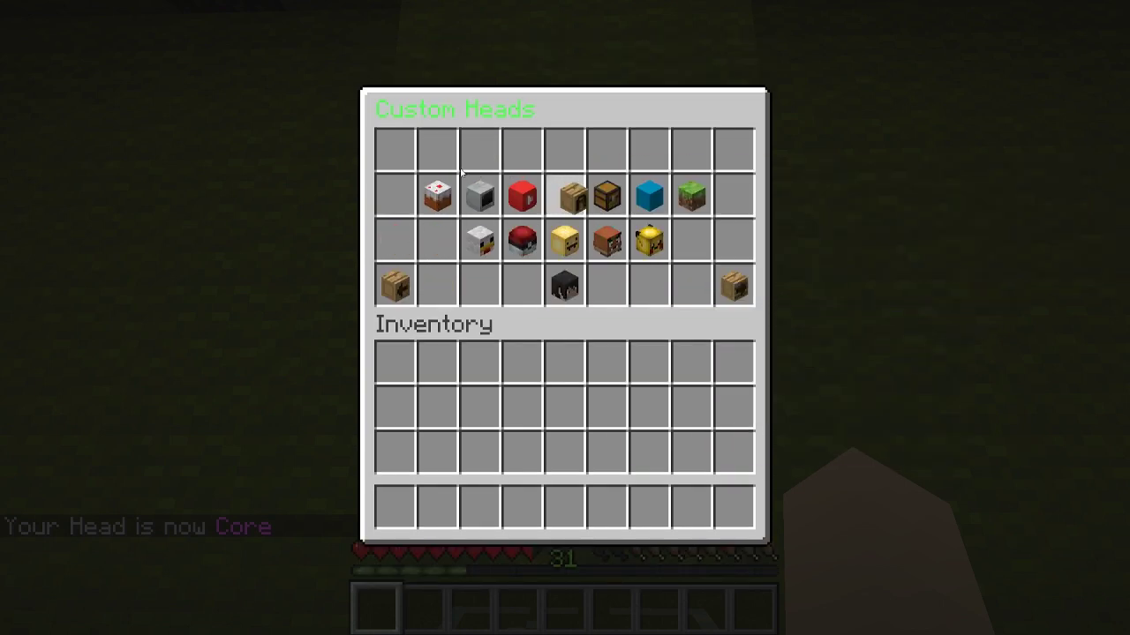
- Put the wooden letter heads B, R, A, N, D and S from the Alphabet category into the hotbar in that order
{"action": "left_click", "coordinate": [565, 196]}
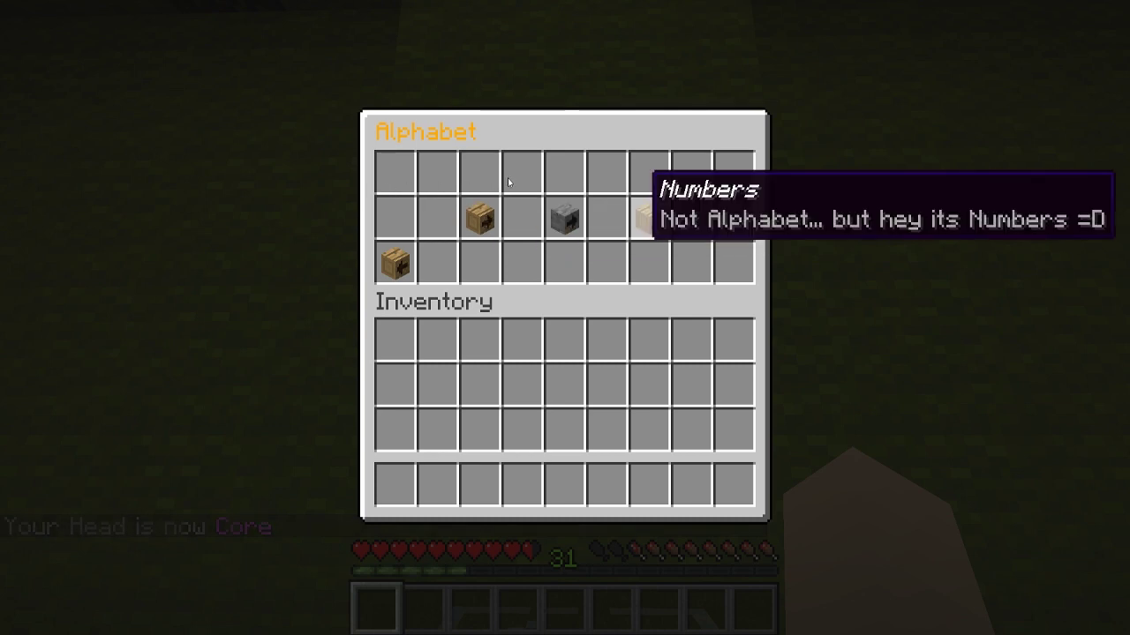
{"action": "left_click", "coordinate": [480, 217]}
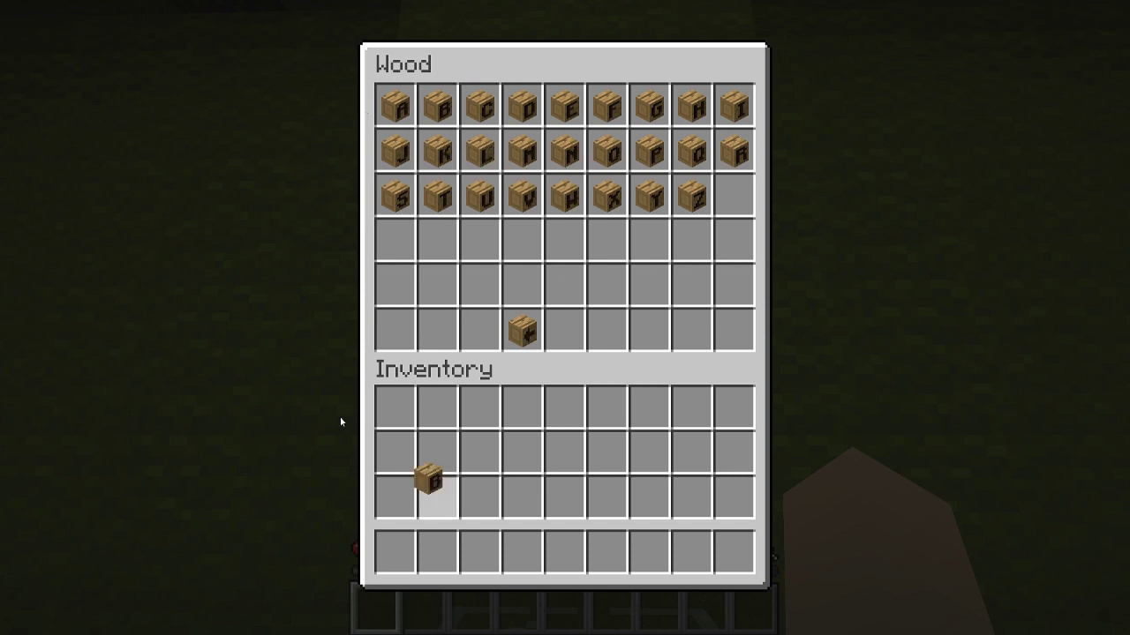
{"action": "key", "text": "1"}
{"action": "left_click", "coordinate": [735, 152]}
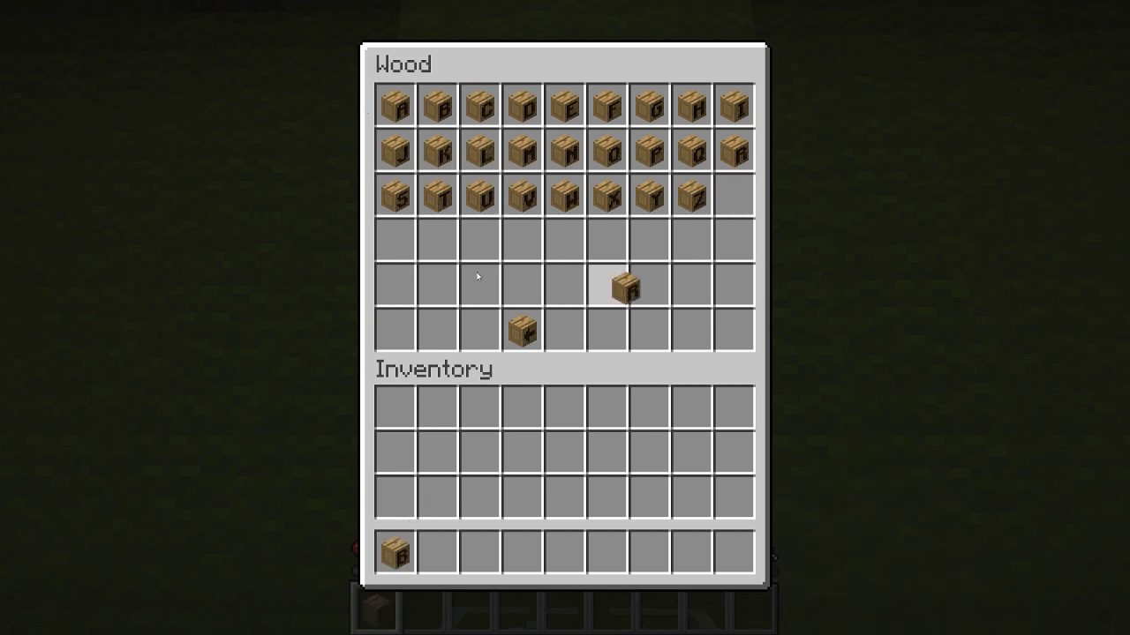
{"action": "left_click", "coordinate": [436, 551]}
{"action": "left_click", "coordinate": [395, 106]}
{"action": "left_click", "coordinate": [479, 553]}
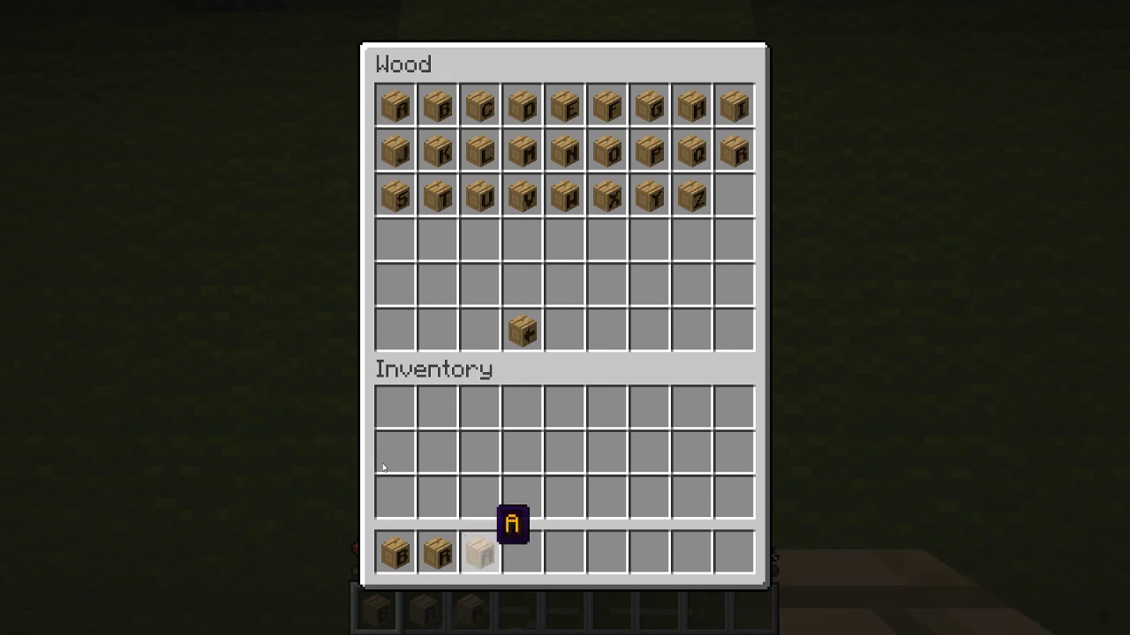
{"action": "left_click", "coordinate": [565, 151]}
{"action": "left_click", "coordinate": [522, 553]}
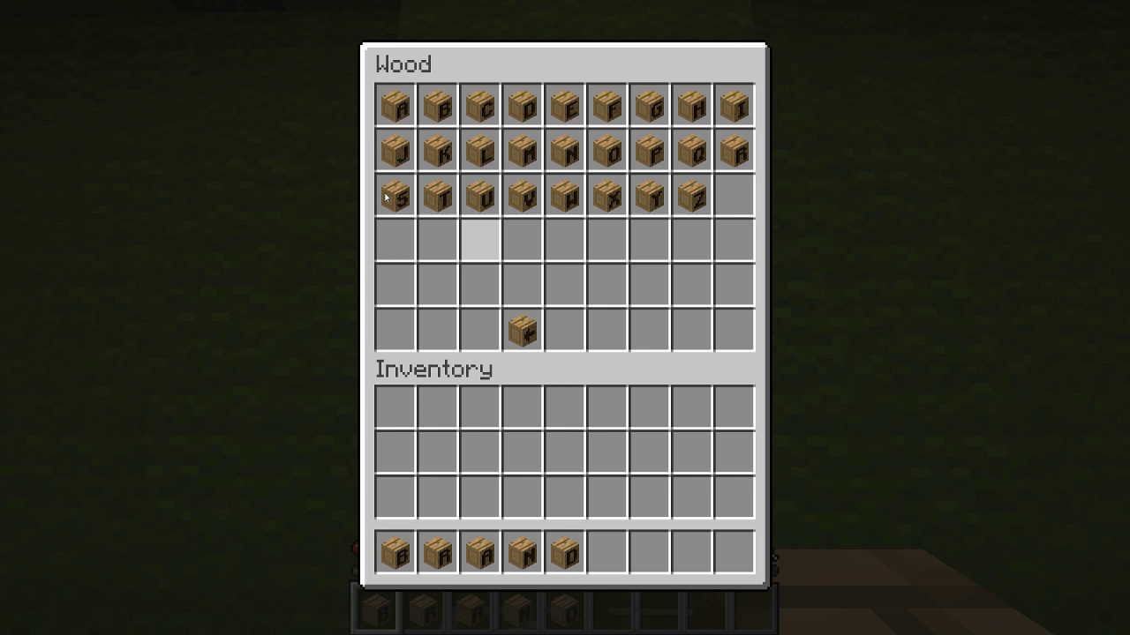
{"action": "key", "text": "Escape"}
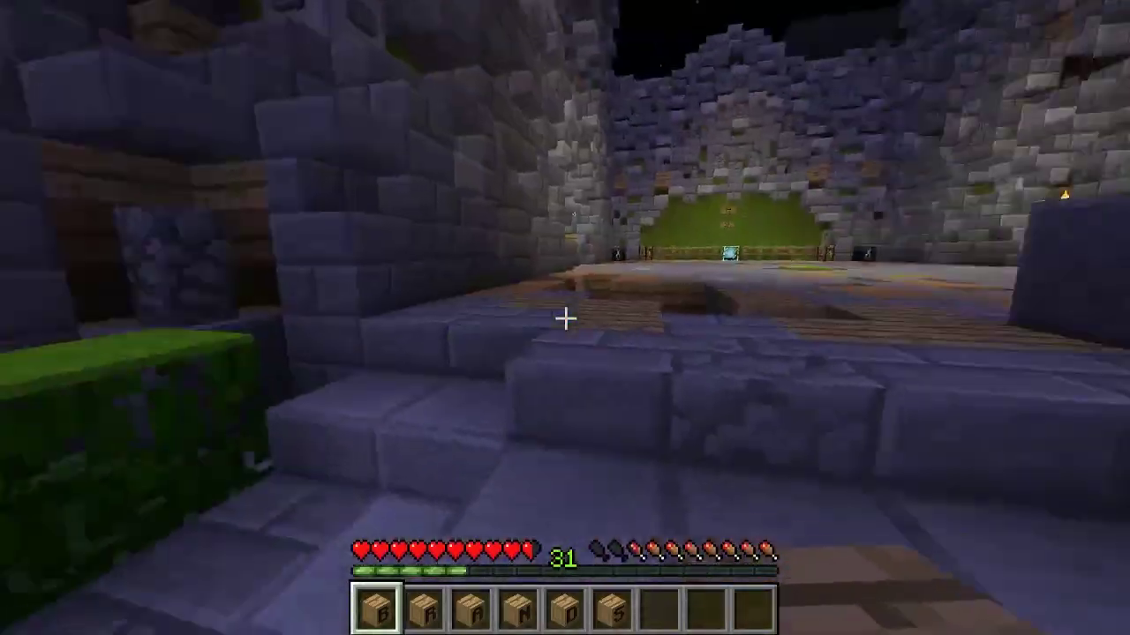
- Place the letter heads in a row on the stone counter in front of the character to spell BRANDS
{"action": "key", "text": "w"}
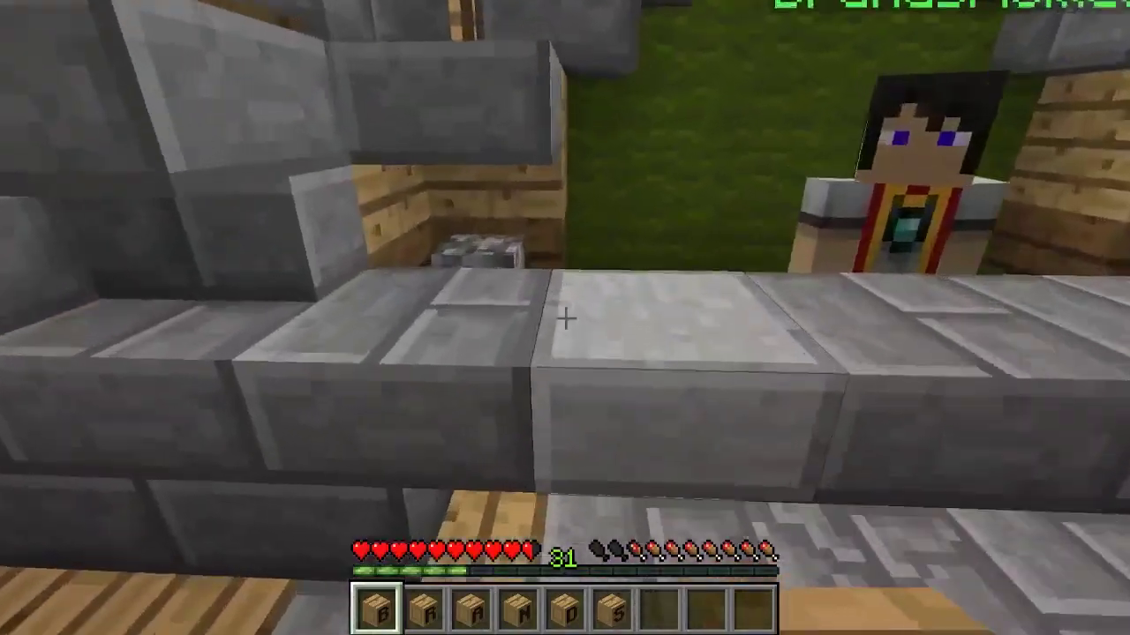
{"action": "right_click", "coordinate": [564, 318]}
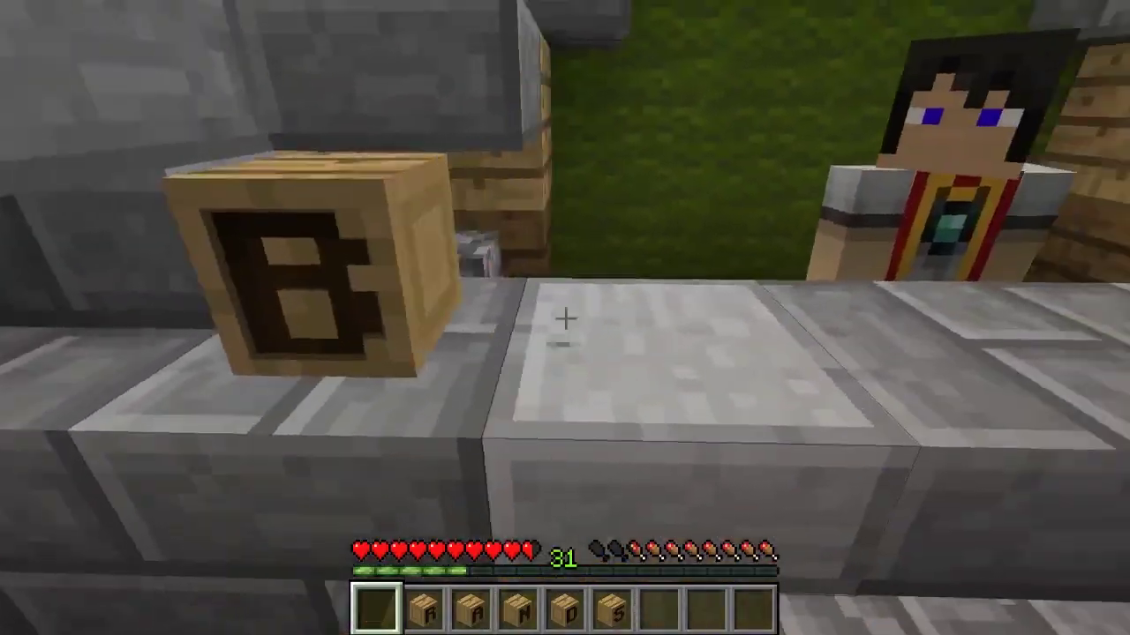
{"action": "key", "text": "2"}
{"action": "right_click", "coordinate": [565, 317]}
{"action": "key", "text": "3"}
{"action": "right_click", "coordinate": [565, 318]}
{"action": "key", "text": "4"}
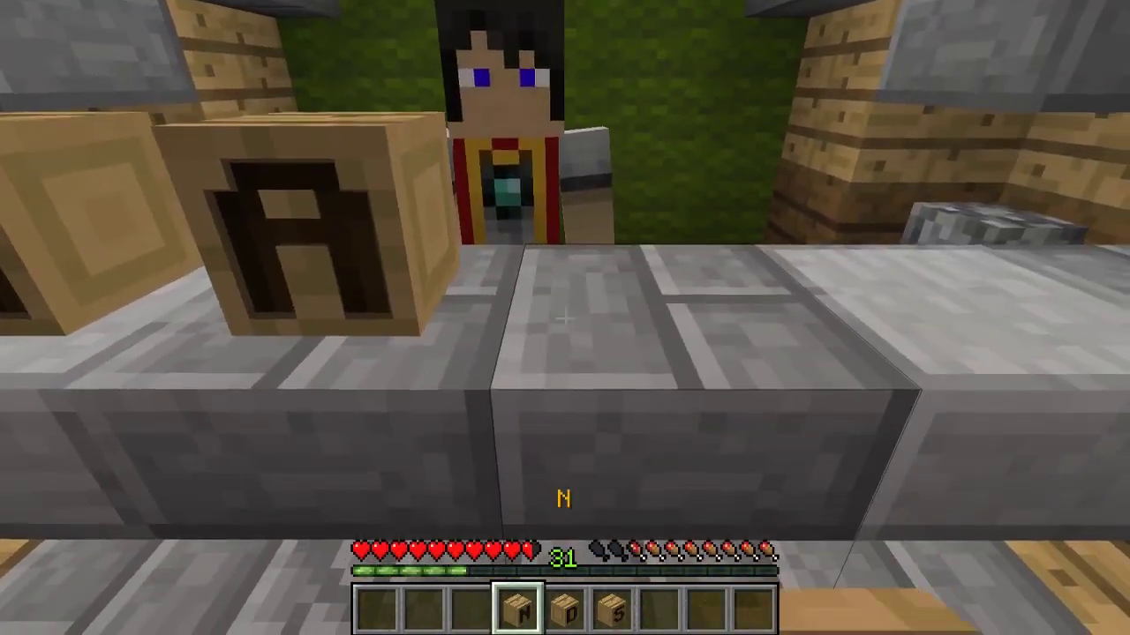
{"action": "right_click", "coordinate": [565, 318]}
{"action": "key", "text": "5"}
{"action": "right_click", "coordinate": [565, 318]}
{"action": "key", "text": "6"}
{"action": "right_click", "coordinate": [564, 317]}
{"action": "key", "text": "s"}
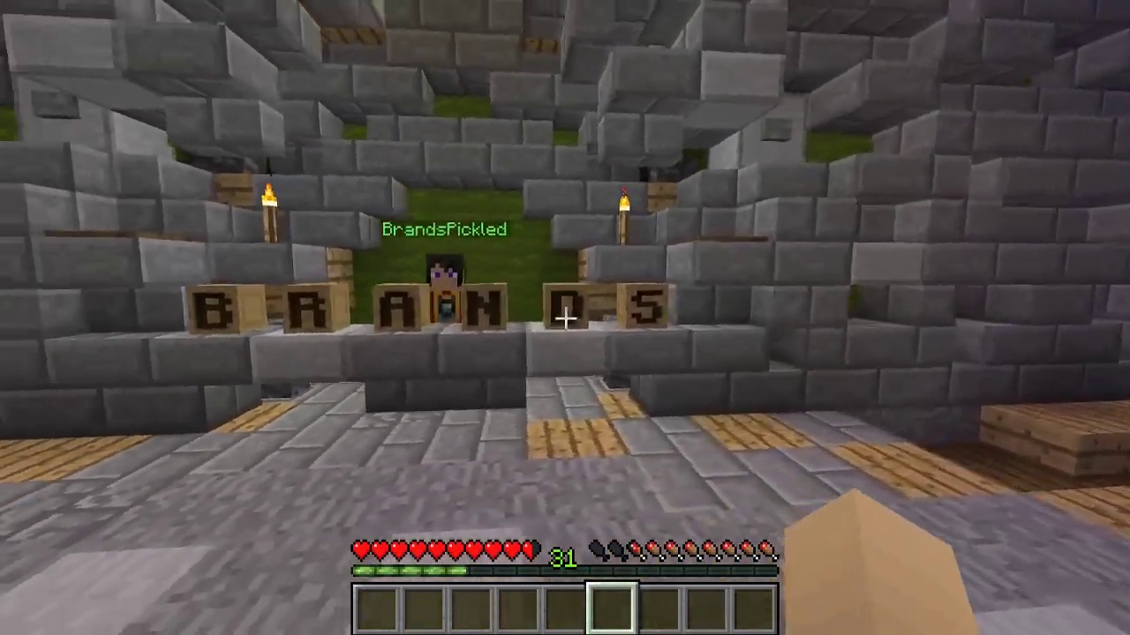
- Check the worn Core head in the inventory and on the character in third-person view
{"action": "key", "text": "e"}
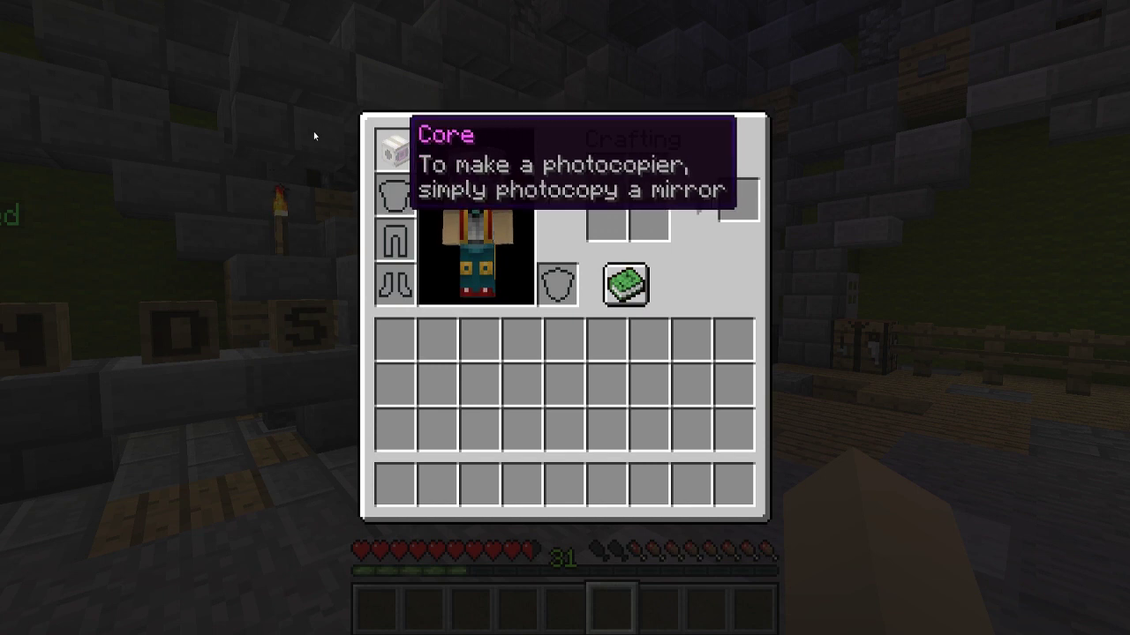
{"action": "key", "text": "e"}
{"action": "key", "text": "F5"}
{"action": "key", "text": "F5"}
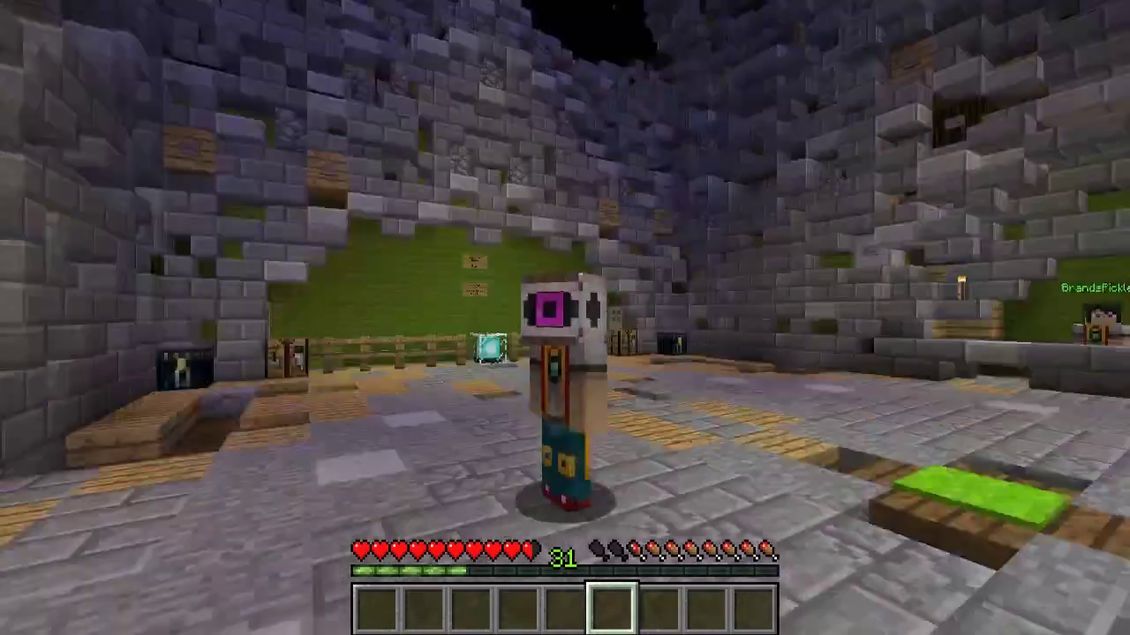
{"action": "key", "text": "F5"}
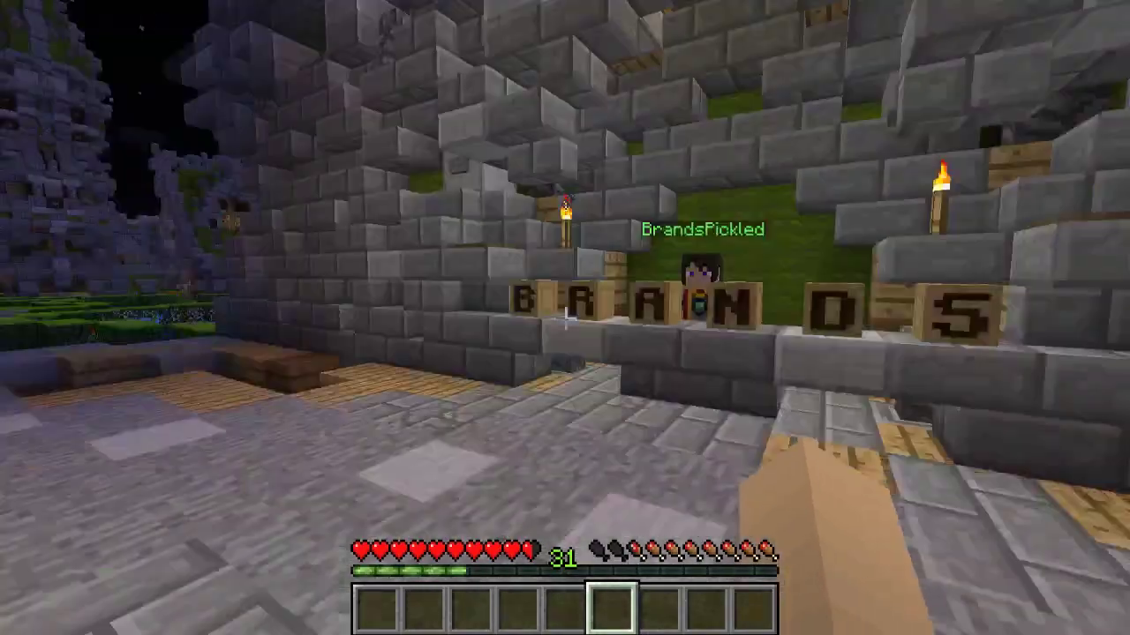
- Open the plugin's help menu with /heads help and read the command descriptions
{"action": "key", "text": "slash"}
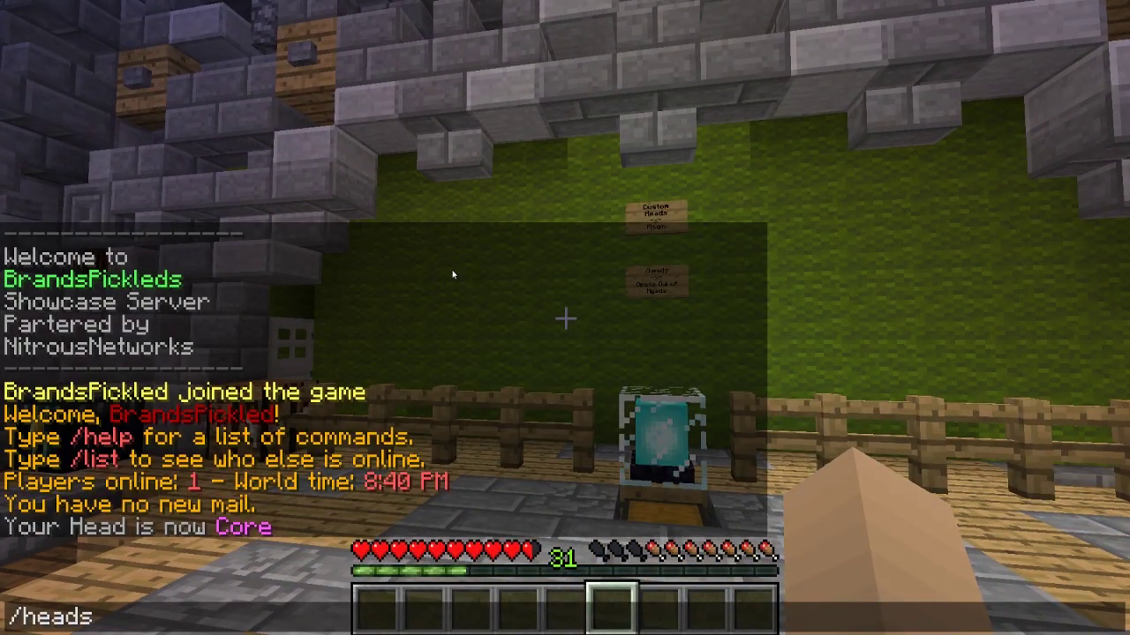
{"action": "type", "text": "heads help"}
{"action": "key", "text": "Return"}
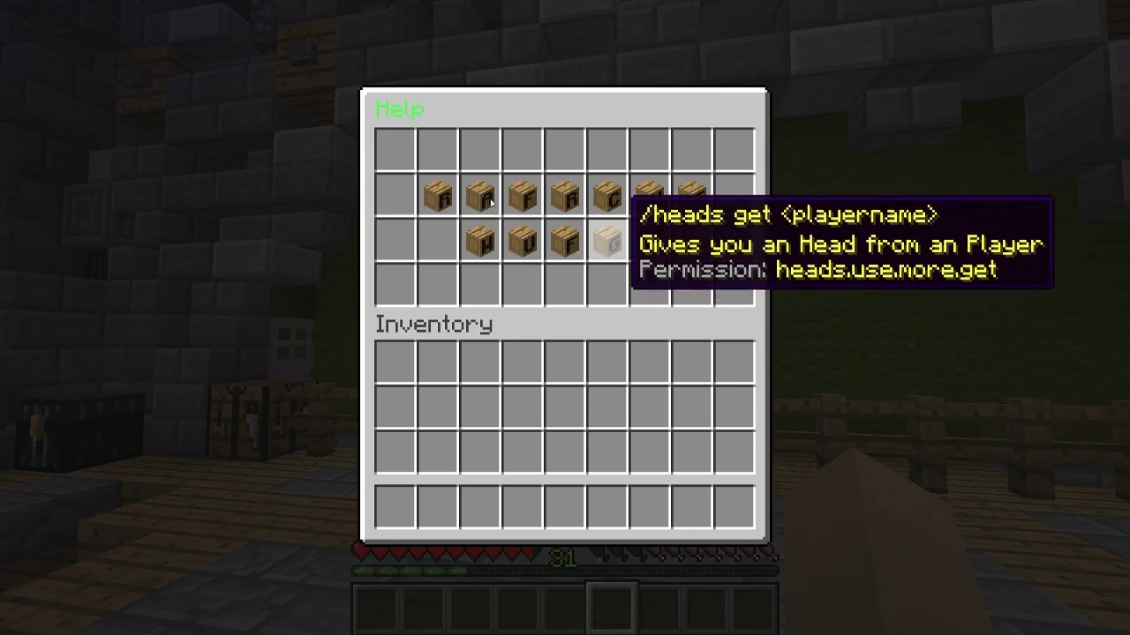
{"action": "key", "text": "Escape"}
- Reopen the plugin's help with /heads help and pick the /heads get <playername> entry
{"action": "type", "text": "/"}
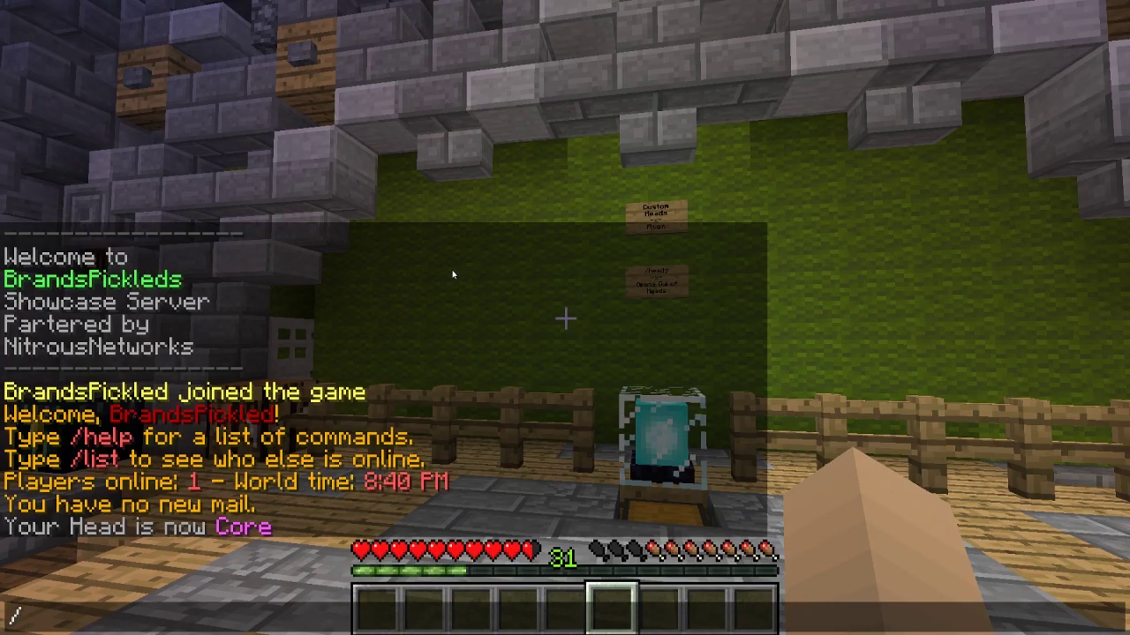
{"action": "type", "text": "heads help"}
{"action": "key", "text": "Return"}
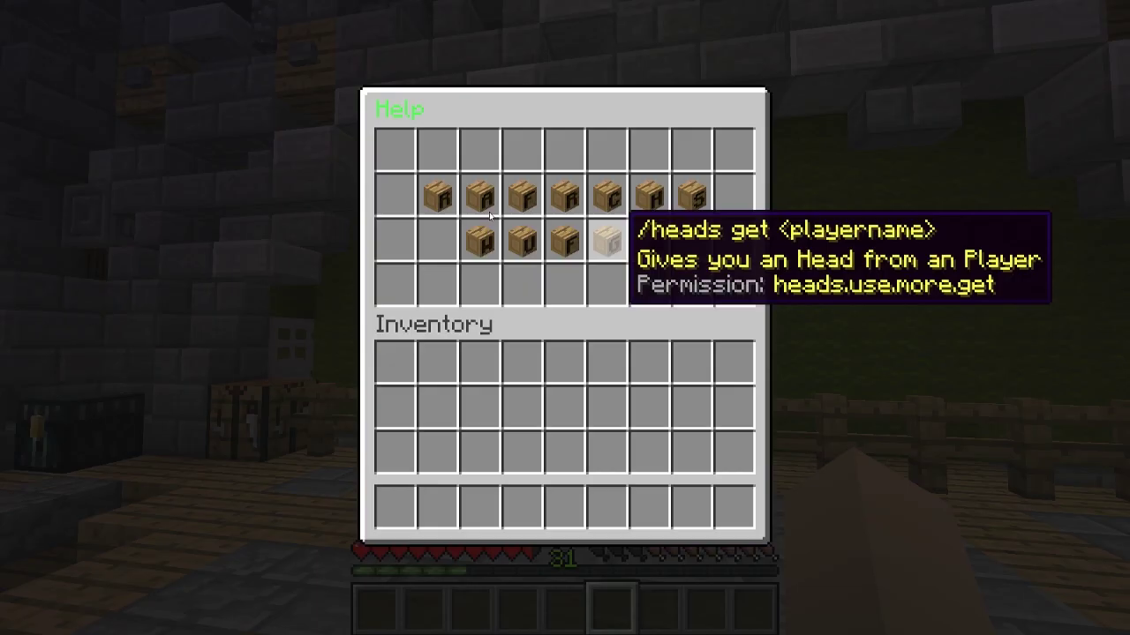
{"action": "key", "text": "Escape"}
- Use the suggested /heads get command, replacing the <playername> placeholder with another player's username to receive that player's head
{"action": "key", "text": "t"}
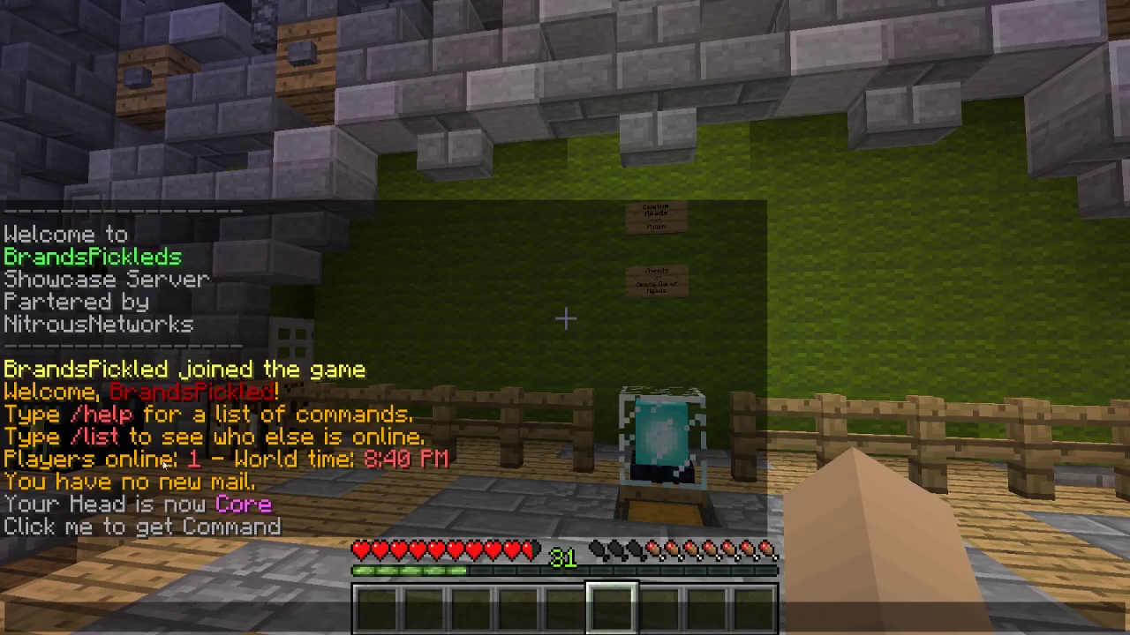
{"action": "left_click", "coordinate": [210, 527]}
{"action": "key", "text": "BackSpace"}
{"action": "key", "text": "BackSpace"}
{"action": "key", "text": "BackSpace"}
{"action": "key", "text": "BackSpace"}
{"action": "key", "text": "BackSpace"}
{"action": "key", "text": "BackSpace"}
{"action": "key", "text": "BackSpace"}
{"action": "key", "text": "BackSpace"}
{"action": "key", "text": "BackSpace"}
{"action": "key", "text": "BackSpace"}
{"action": "key", "text": "BackSpace"}
{"action": "key", "text": "BackSpace"}
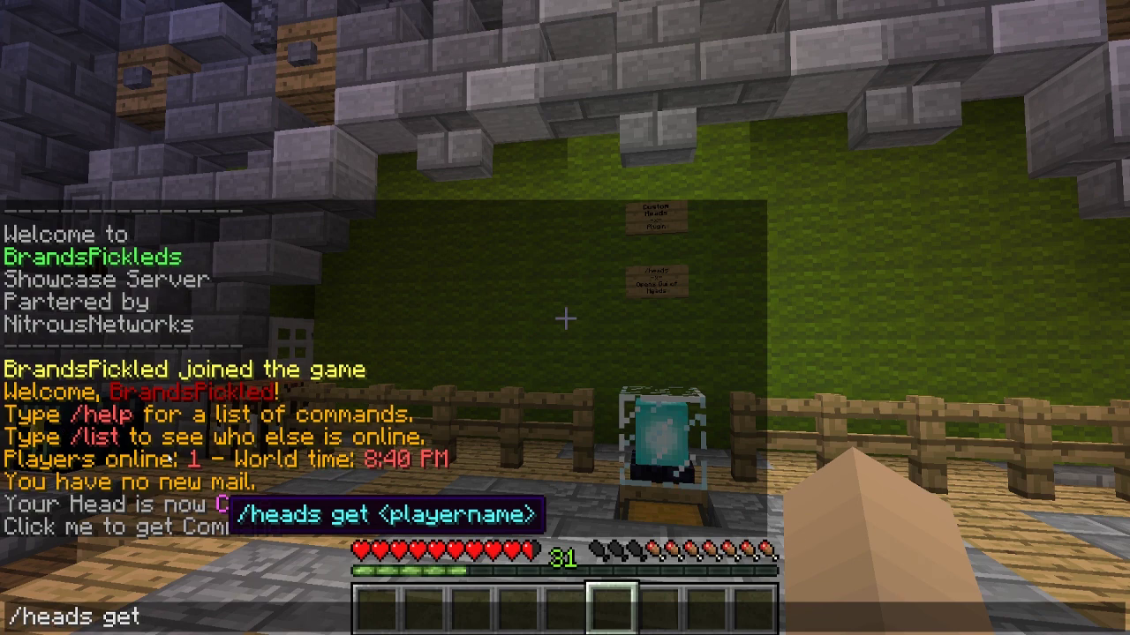
{"action": "type", "text": "OllieT98"}
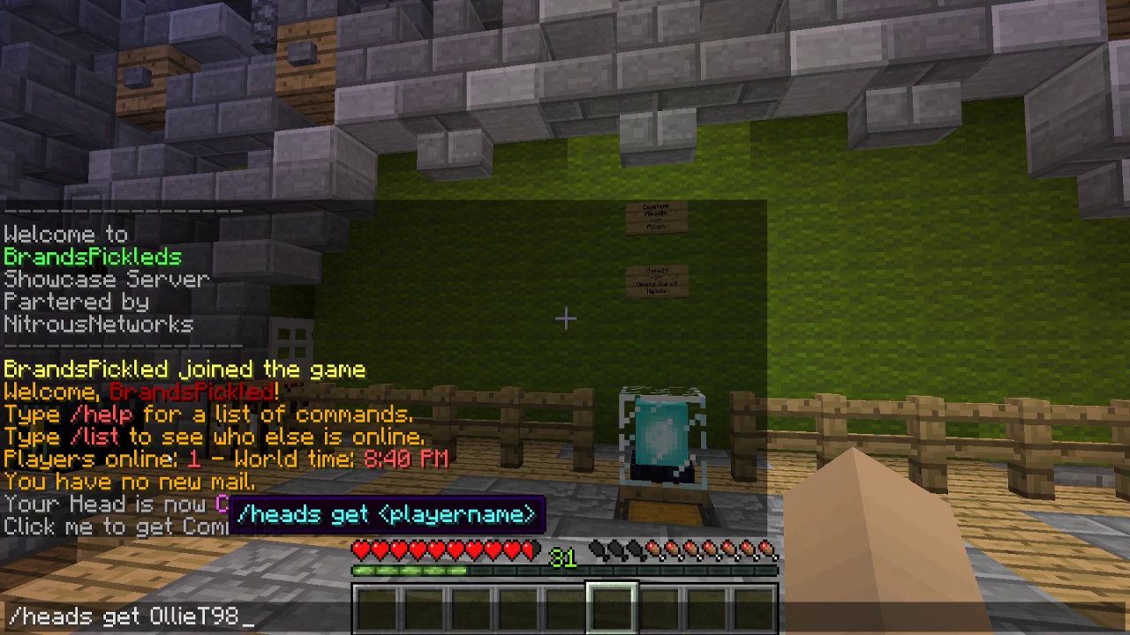
{"action": "key", "text": "Return"}
- Place the received player head on the wooden floor and break it to pick it back up
{"action": "key", "text": "1"}
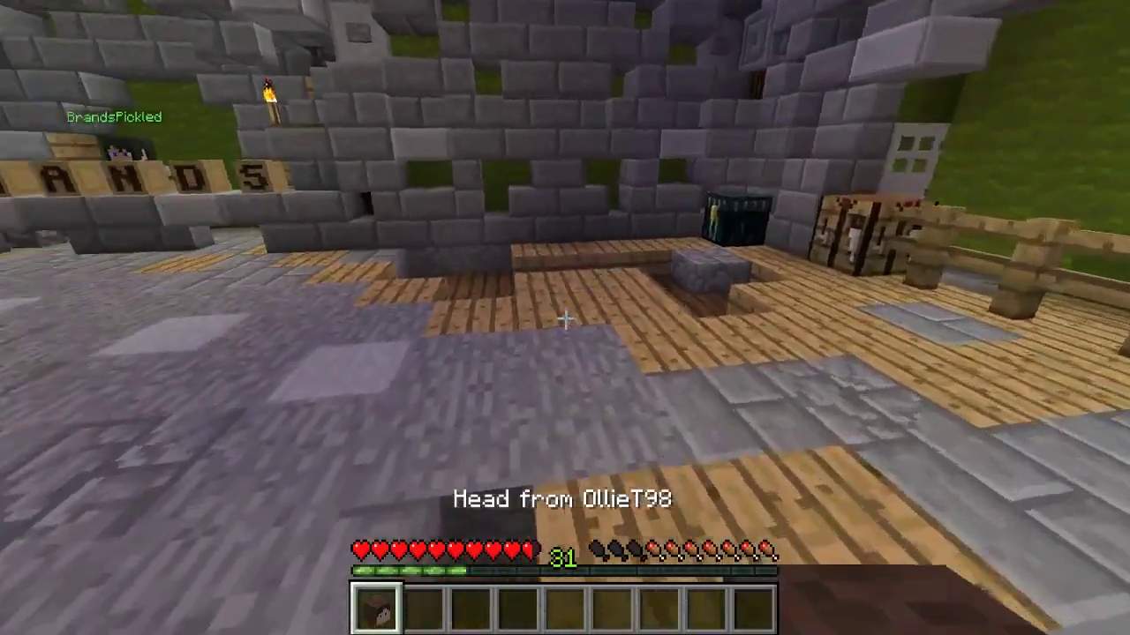
{"action": "right_click", "coordinate": [565, 319]}
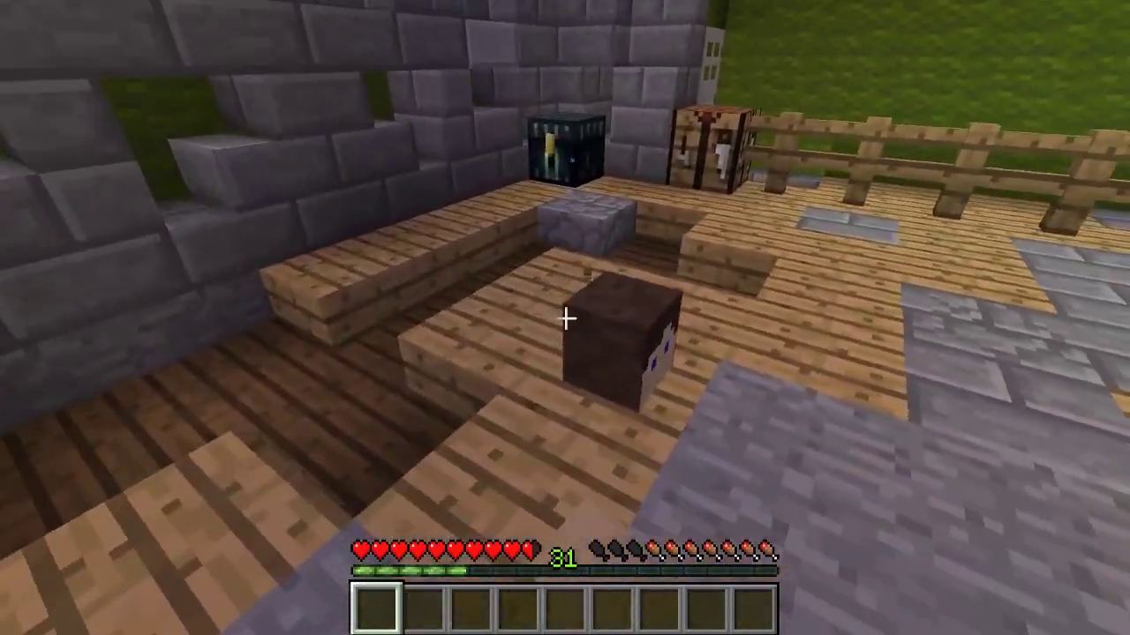
{"action": "left_click", "coordinate": [565, 320]}
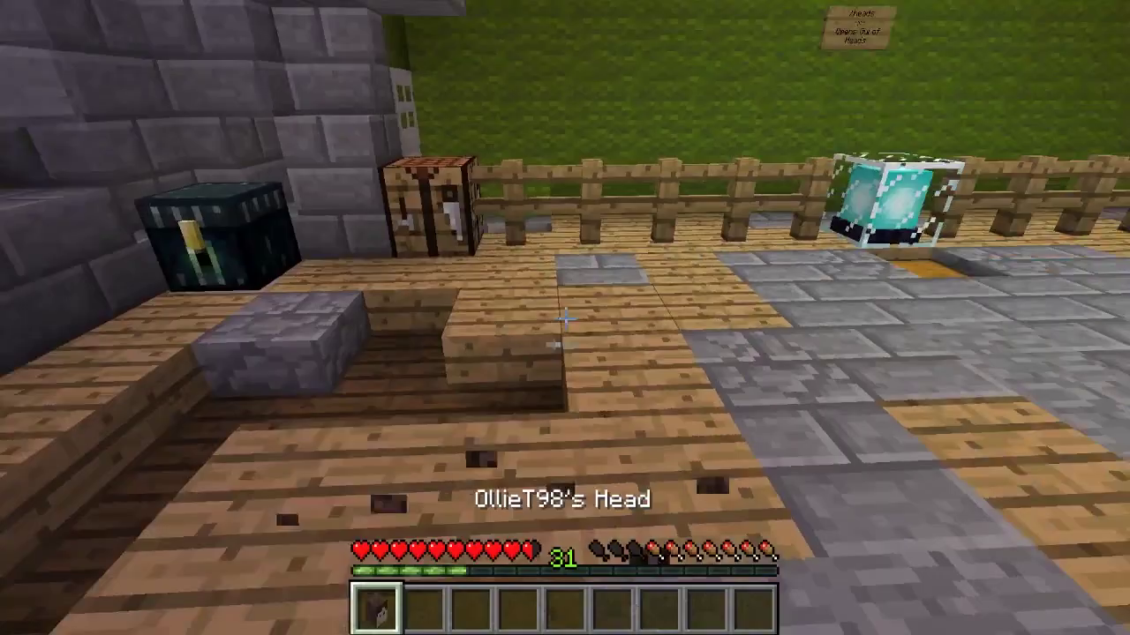
- Move the player head from the hotbar into the main inventory storage and close the inventory
{"action": "key", "text": "e"}
{"action": "key", "text": "1"}
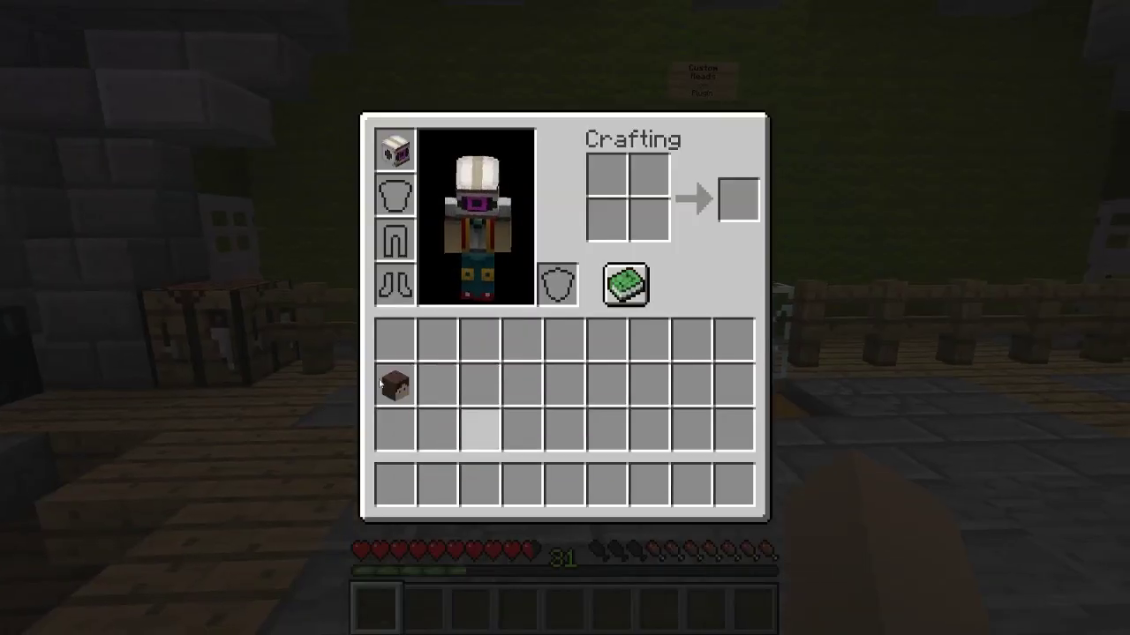
{"action": "key", "text": "e"}
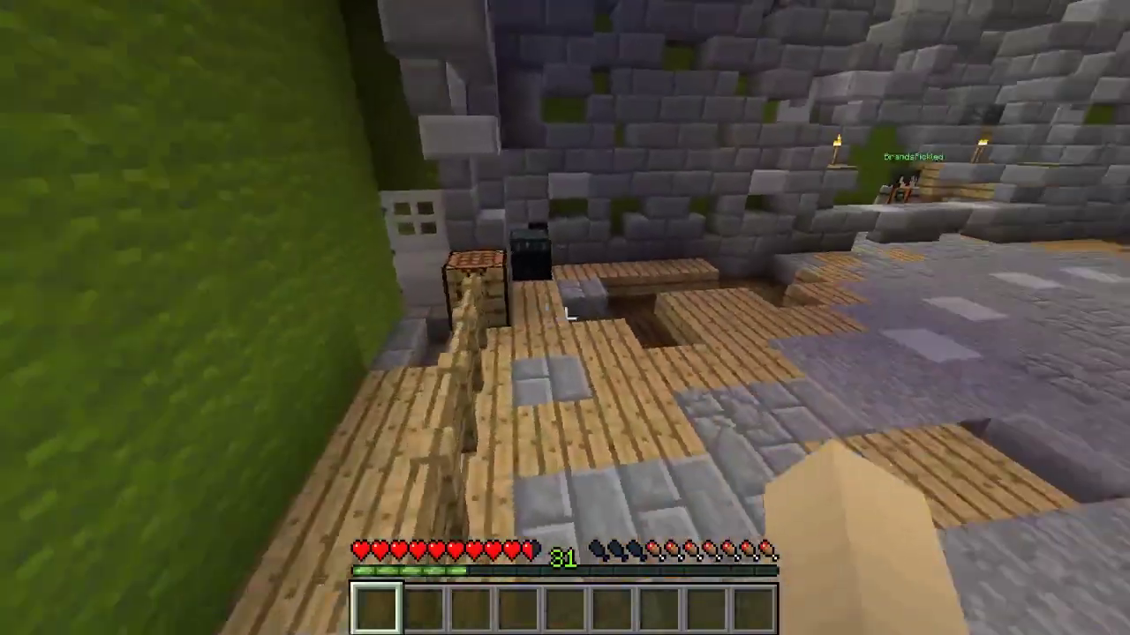
{"action": "key", "text": "w"}
{"action": "key", "text": "s"}
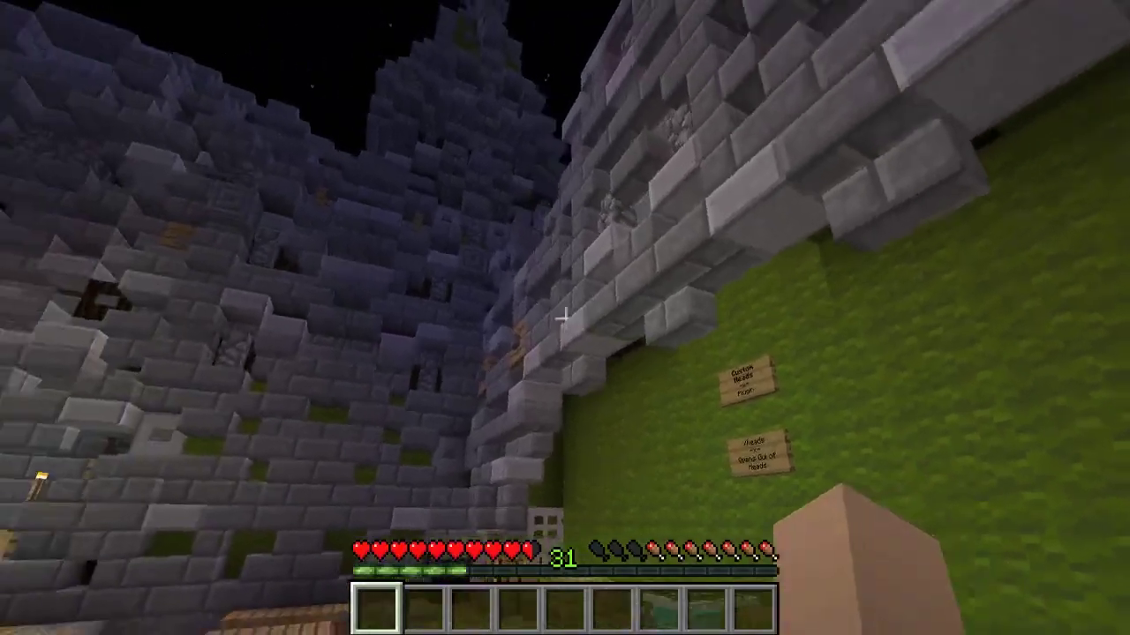
{"action": "key", "text": "w"}
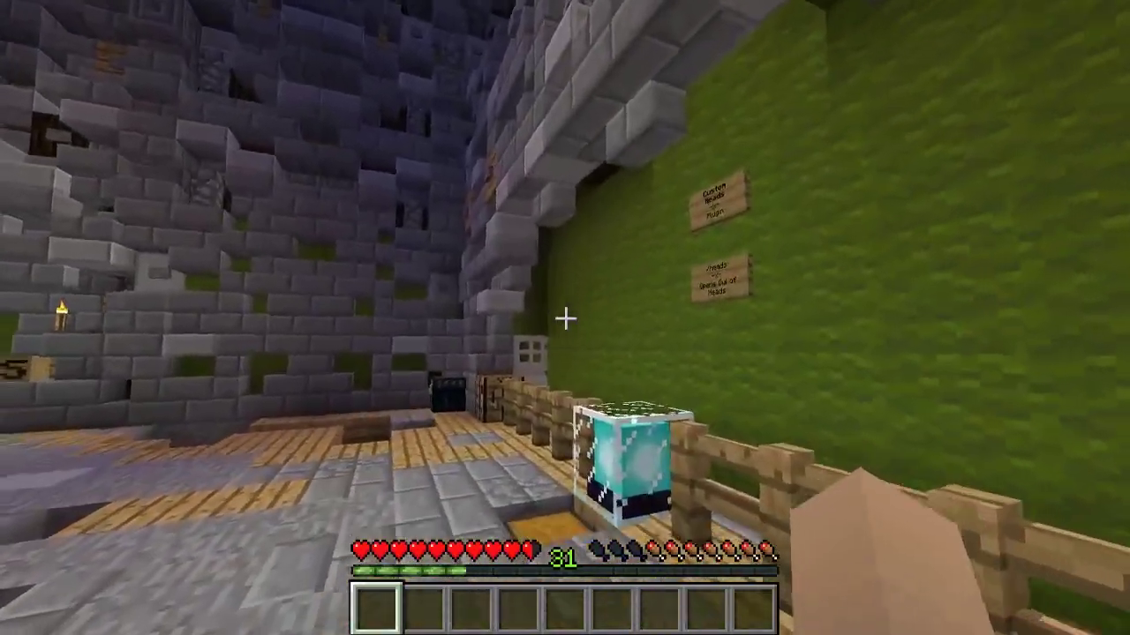
{"action": "key", "text": "w"}
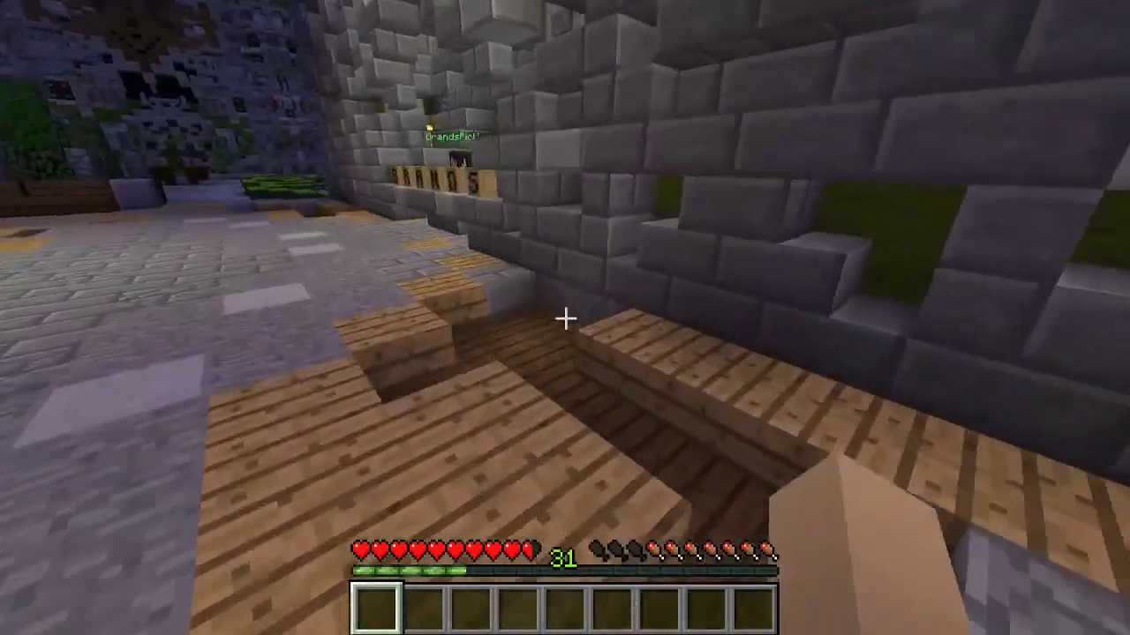
{"action": "key", "text": "w"}
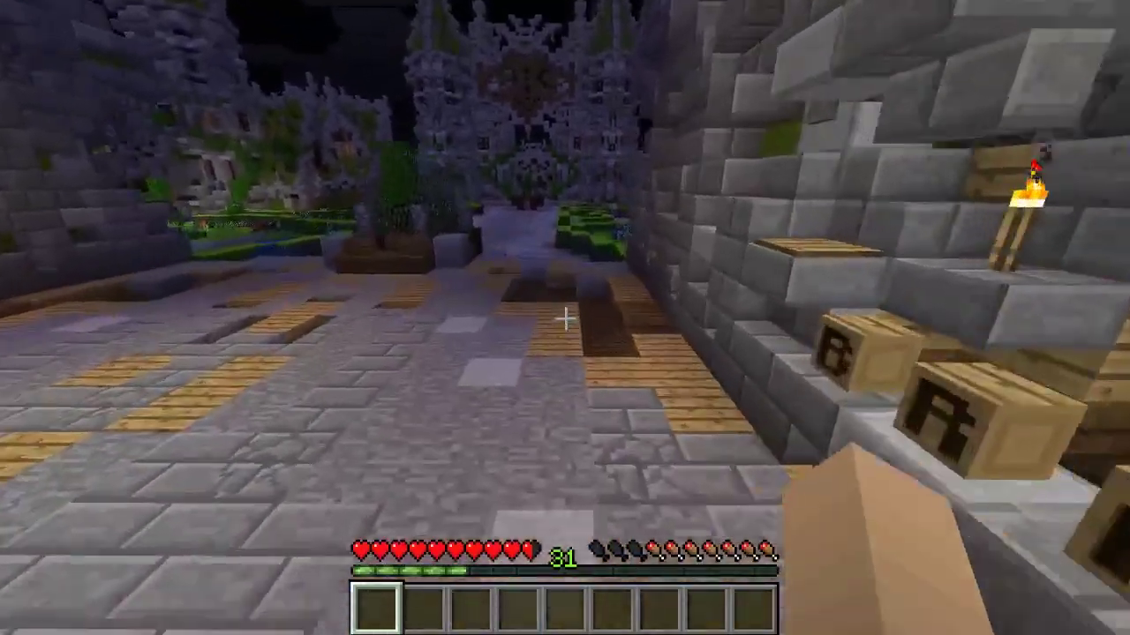
{"action": "key", "text": "w"}
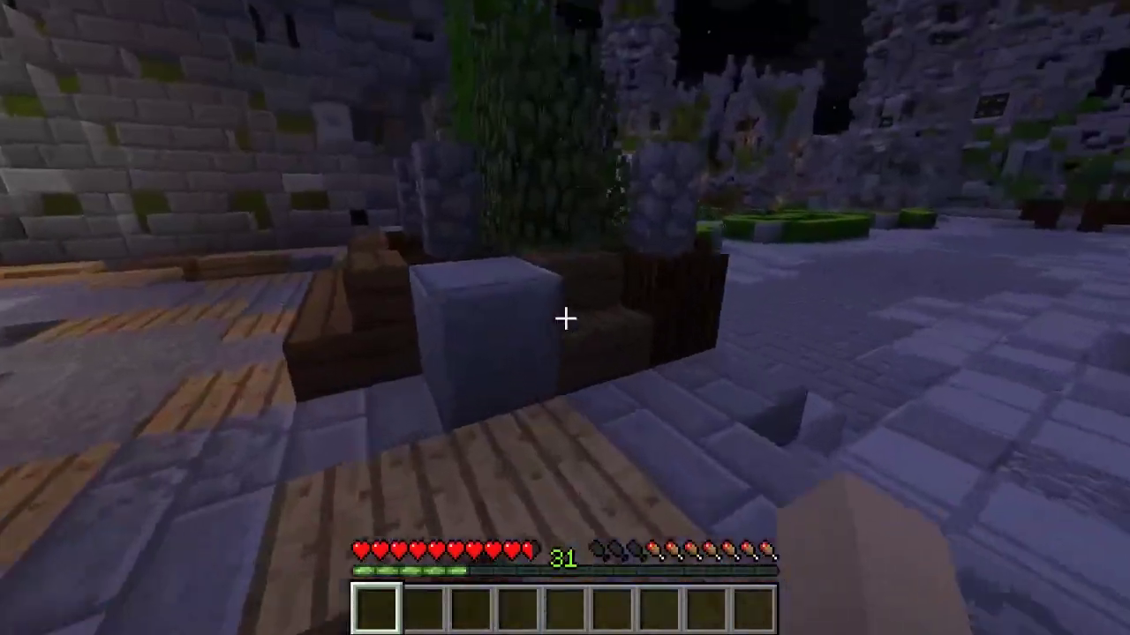
{"action": "key", "text": "w"}
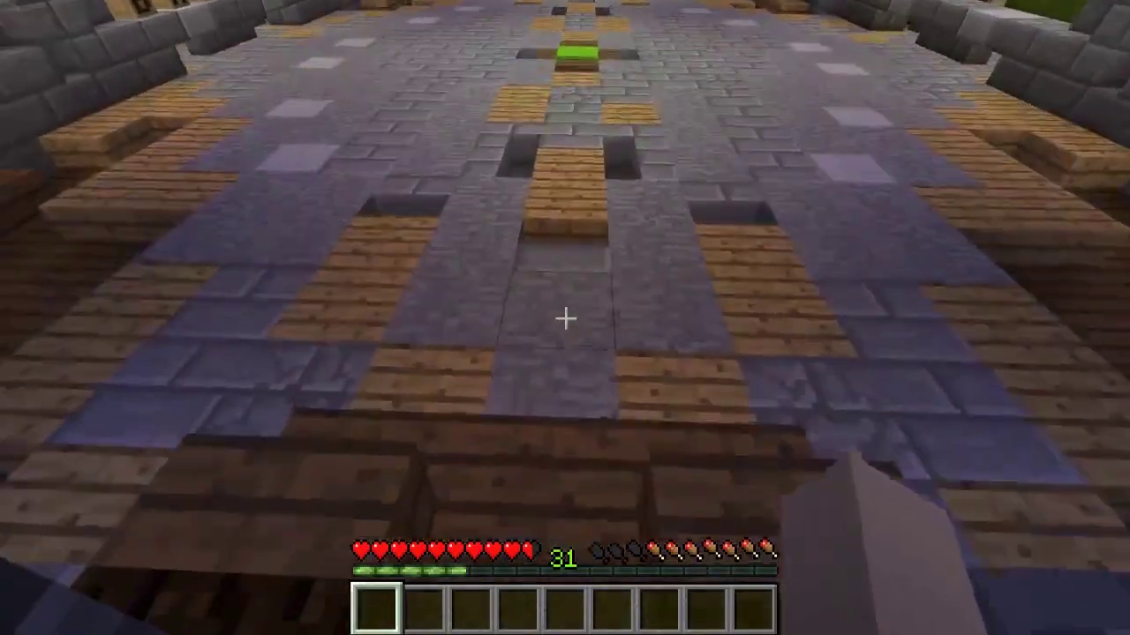
{"action": "key", "text": "w"}
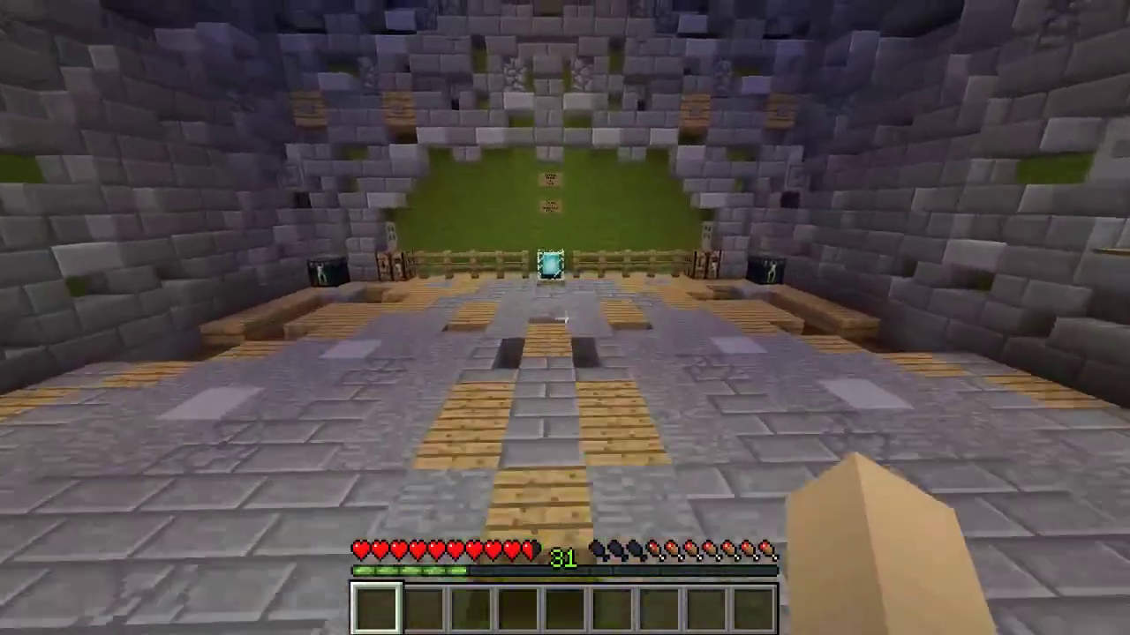
- Switch to the Custom Heads page on SpigotMC in the browser and read its description, features and commands sections
{"action": "key", "text": "Escape"}
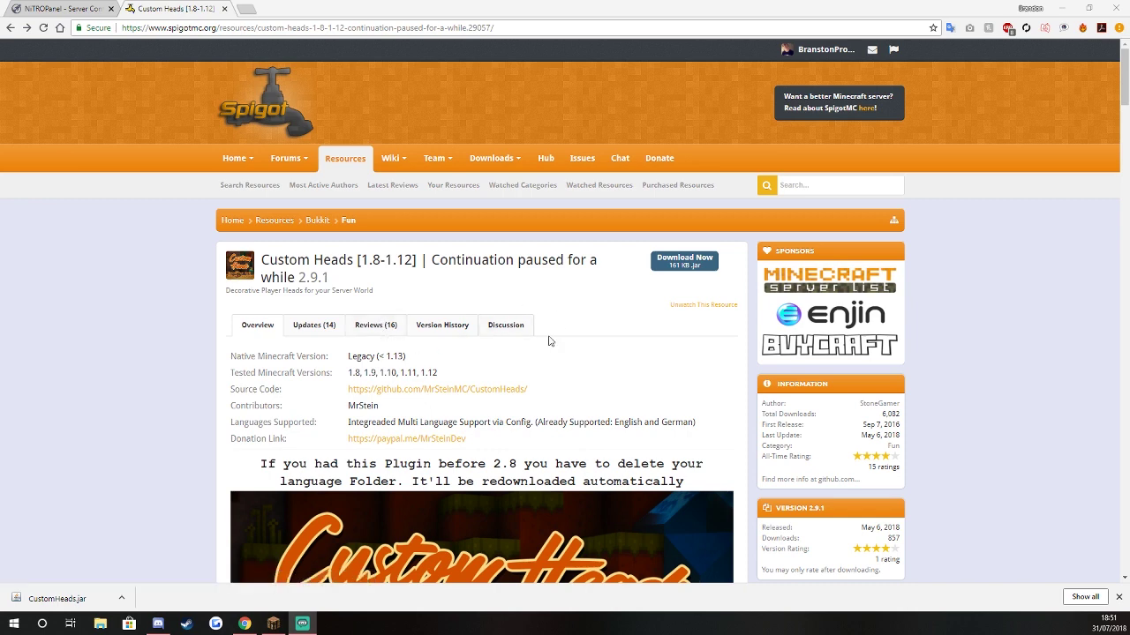
{"action": "scroll", "coordinate": [469, 402], "scroll_direction": "down", "scroll_amount": 1}
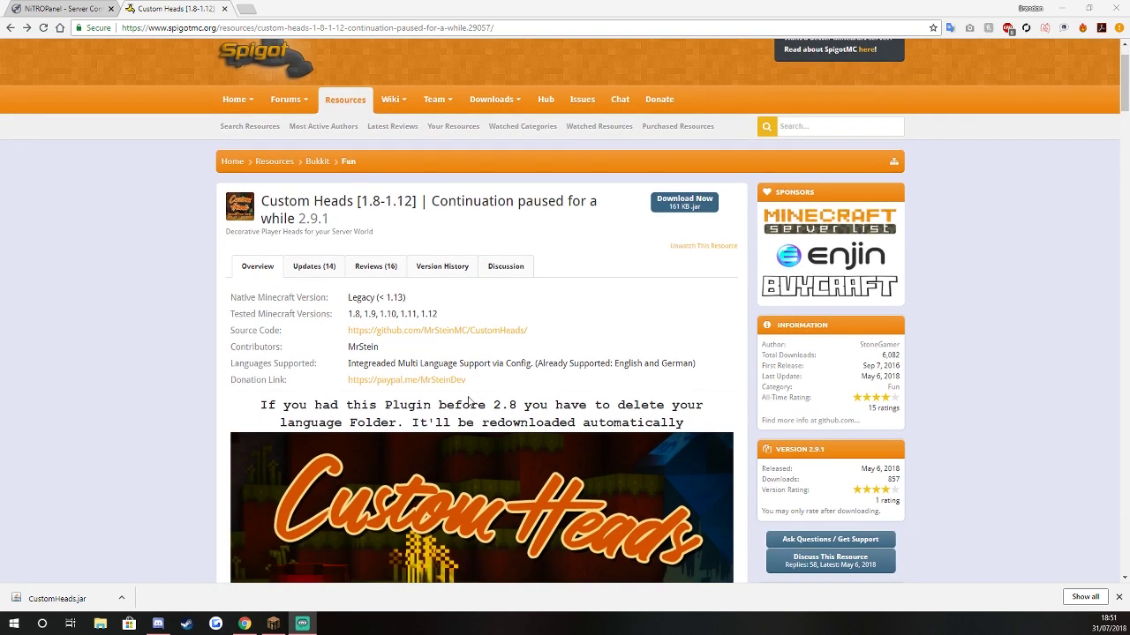
{"action": "scroll", "coordinate": [468, 397], "scroll_direction": "down", "scroll_amount": 5}
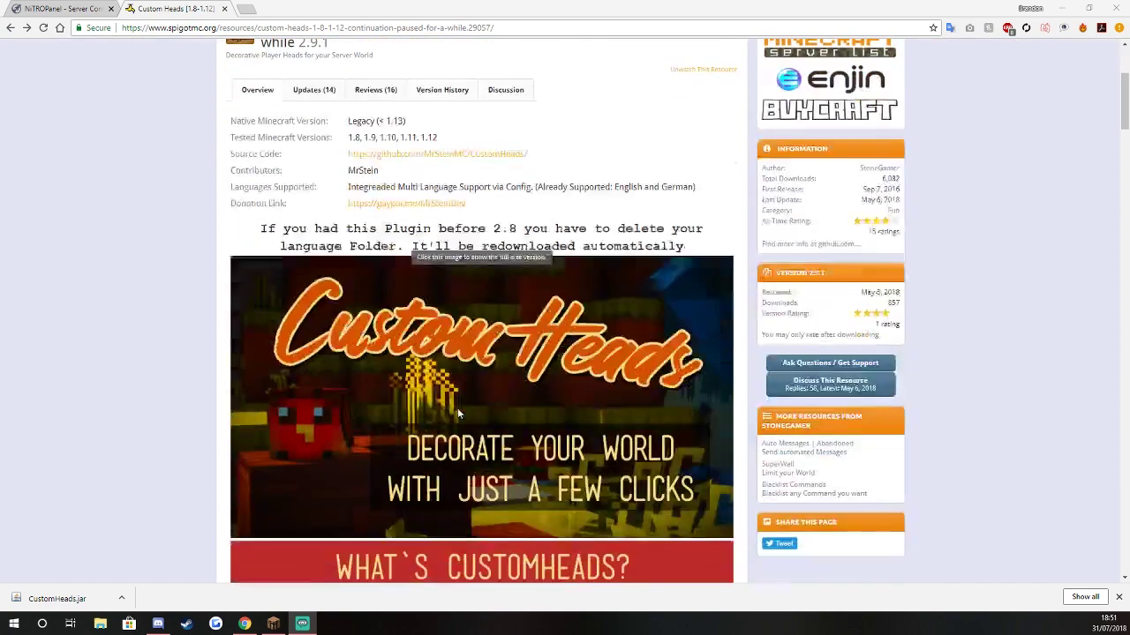
{"action": "scroll", "coordinate": [440, 457], "scroll_direction": "down", "scroll_amount": 5}
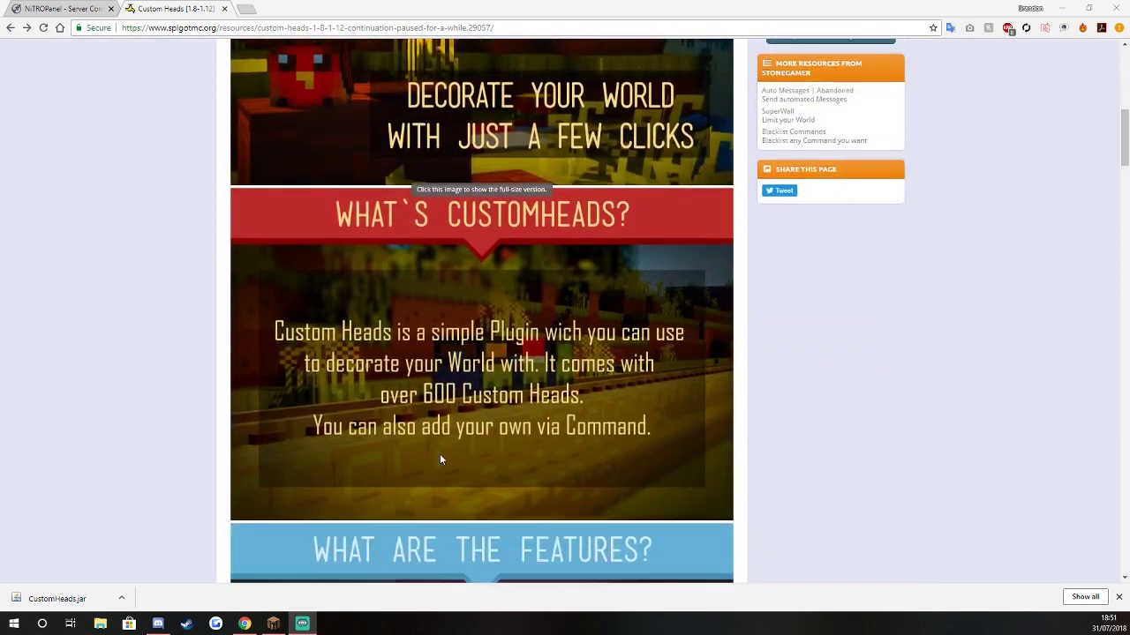
{"action": "scroll", "coordinate": [441, 450], "scroll_direction": "down", "scroll_amount": 2}
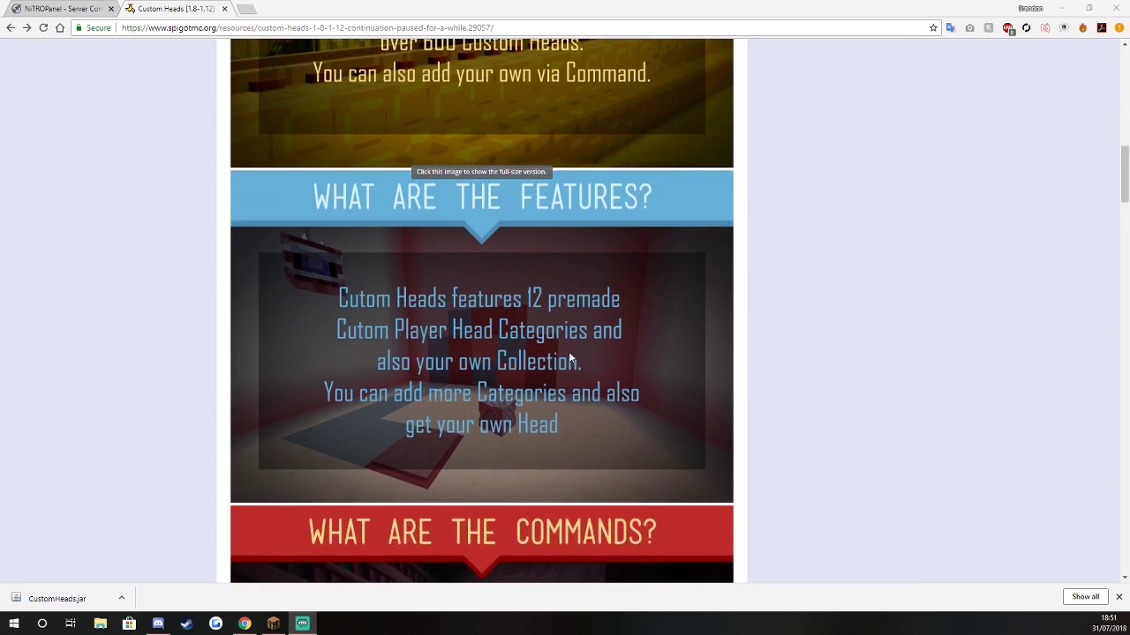
{"action": "scroll", "coordinate": [526, 298], "scroll_direction": "down", "scroll_amount": 3}
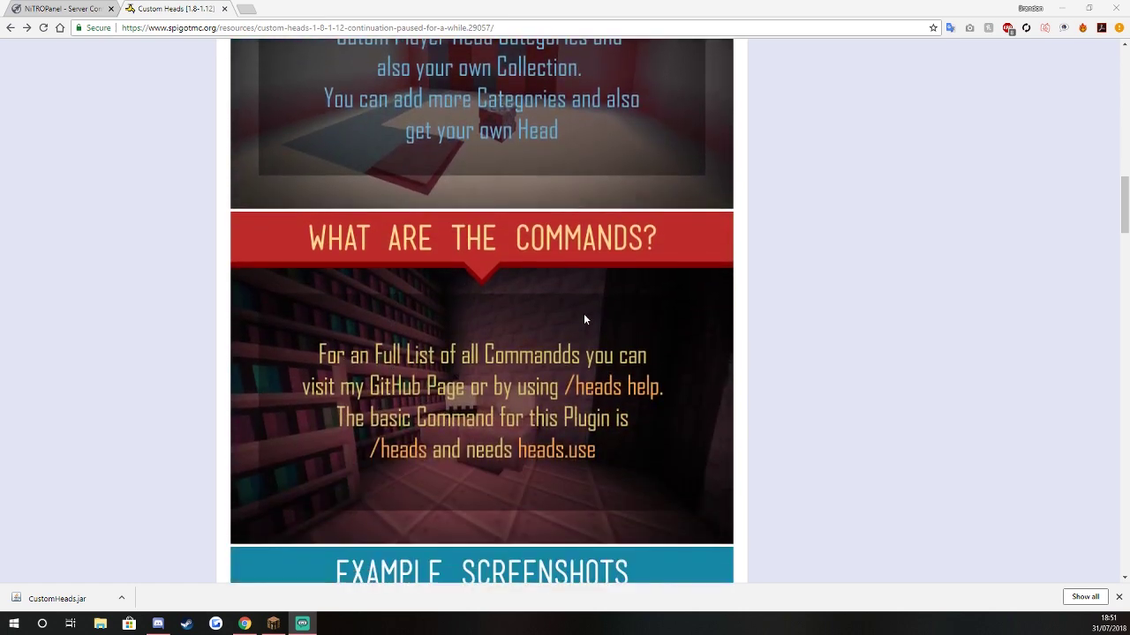
{"action": "scroll", "coordinate": [520, 334], "scroll_direction": "down", "scroll_amount": 4}
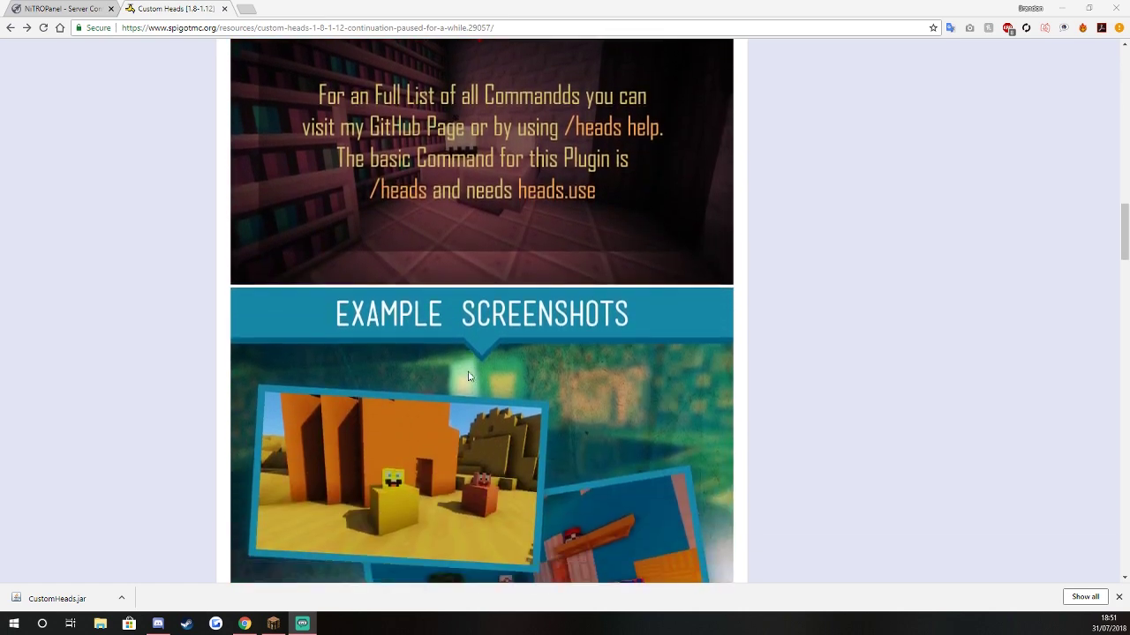
- Read the plugin's troubleshooting notes and briefly expand and collapse the Text Version spoiler
{"action": "scroll", "coordinate": [451, 325], "scroll_direction": "down", "scroll_amount": 10}
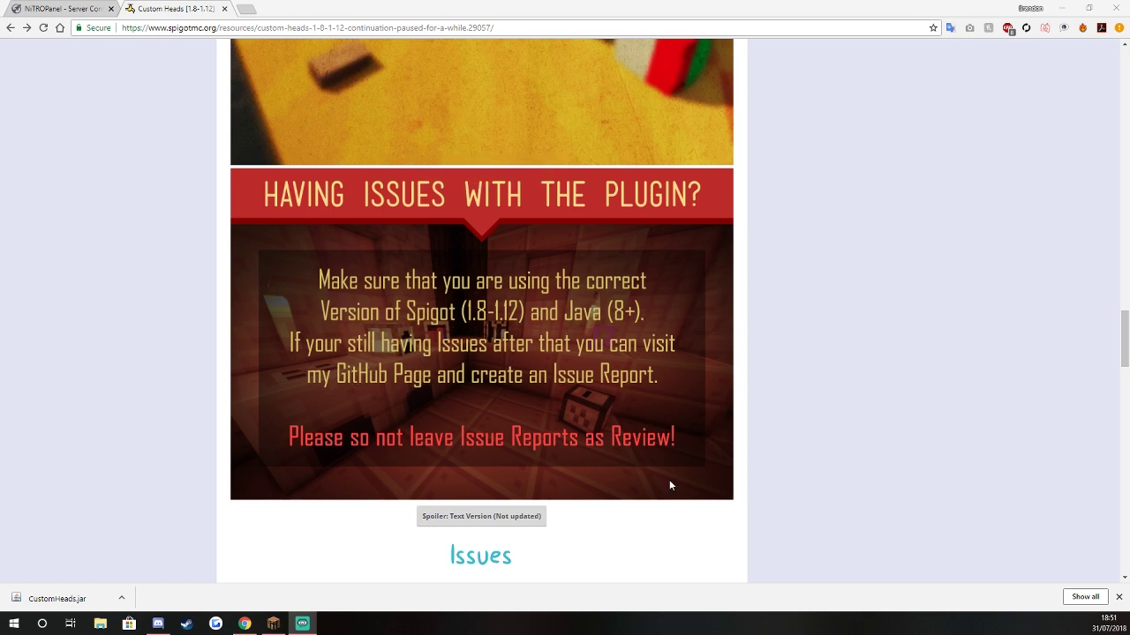
{"action": "scroll", "coordinate": [615, 447], "scroll_direction": "down", "scroll_amount": 3}
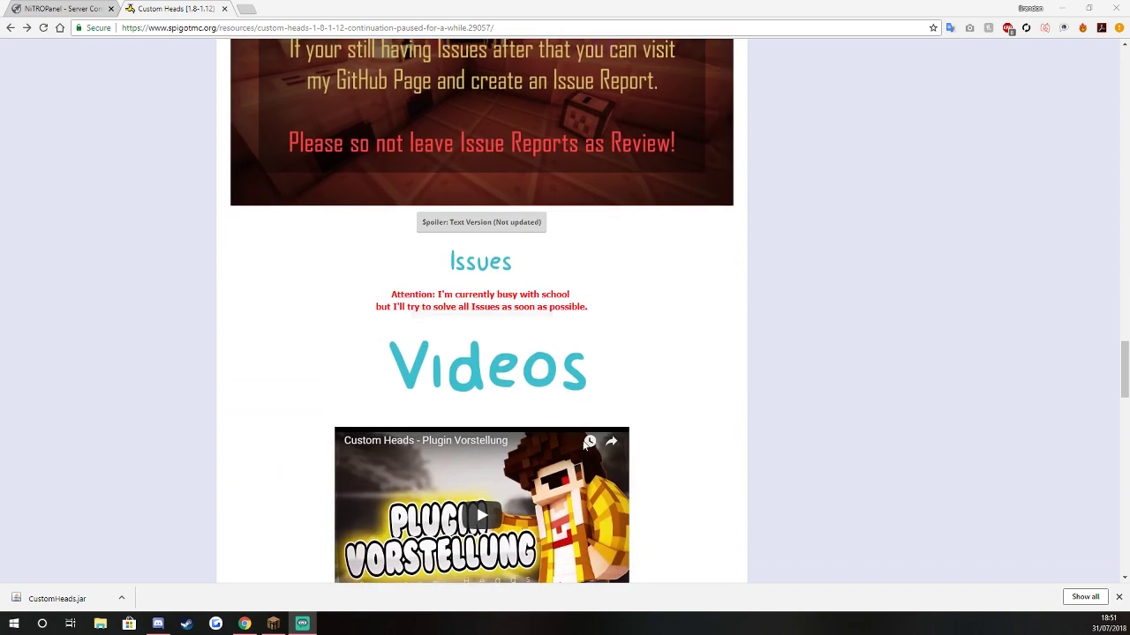
{"action": "left_click", "coordinate": [520, 226]}
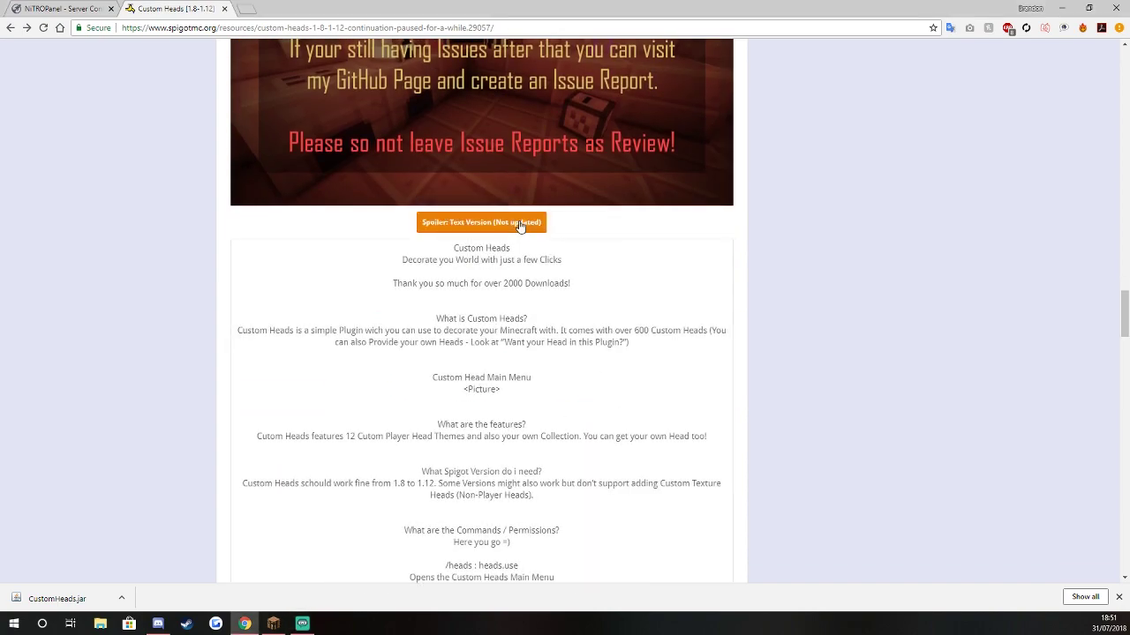
{"action": "left_click", "coordinate": [520, 226]}
- Look over the Videos section and the fixes and additions under Whats New on the plugin page
{"action": "scroll", "coordinate": [653, 406], "scroll_direction": "down", "scroll_amount": 3}
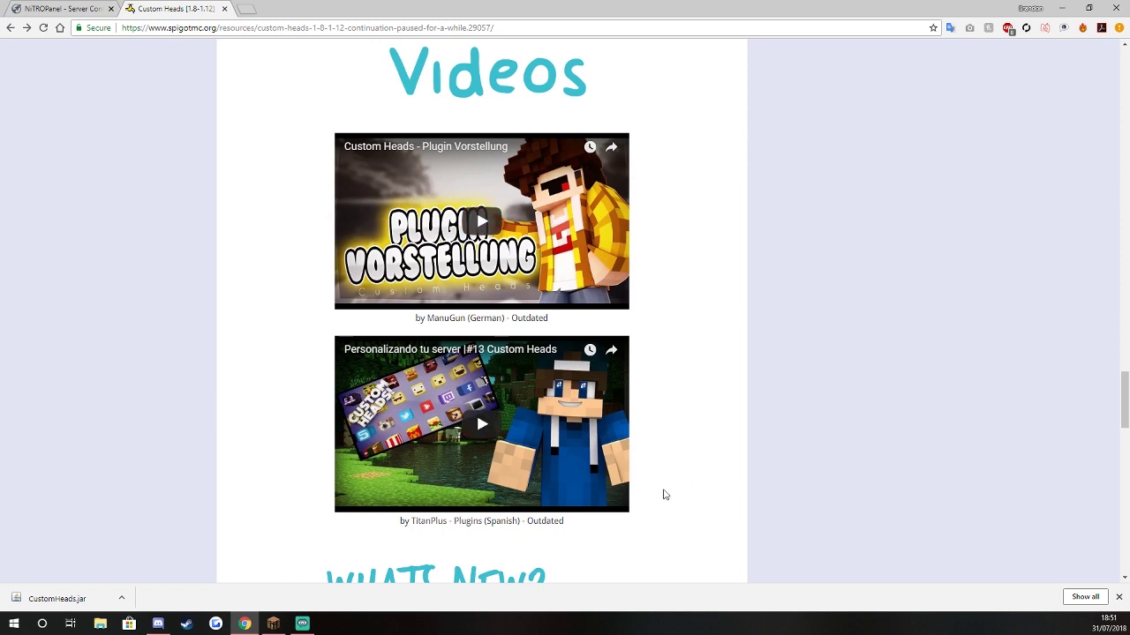
{"action": "scroll", "coordinate": [729, 367], "scroll_direction": "down", "scroll_amount": 1}
{"action": "scroll", "coordinate": [612, 413], "scroll_direction": "down", "scroll_amount": 2}
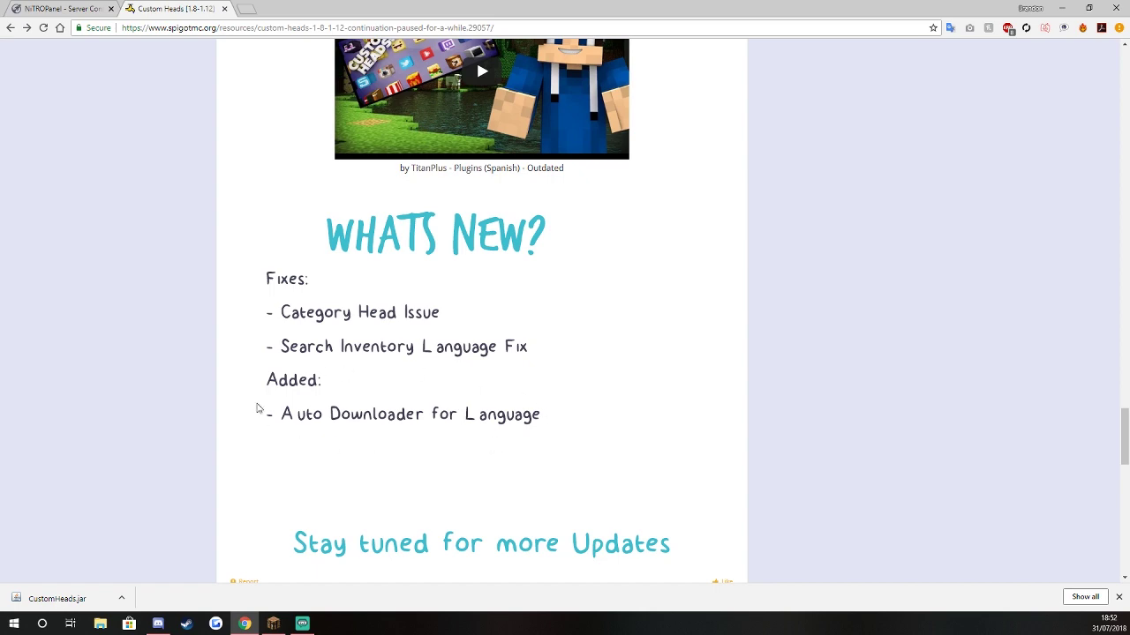
{"action": "scroll", "coordinate": [493, 400], "scroll_direction": "down", "scroll_amount": 2}
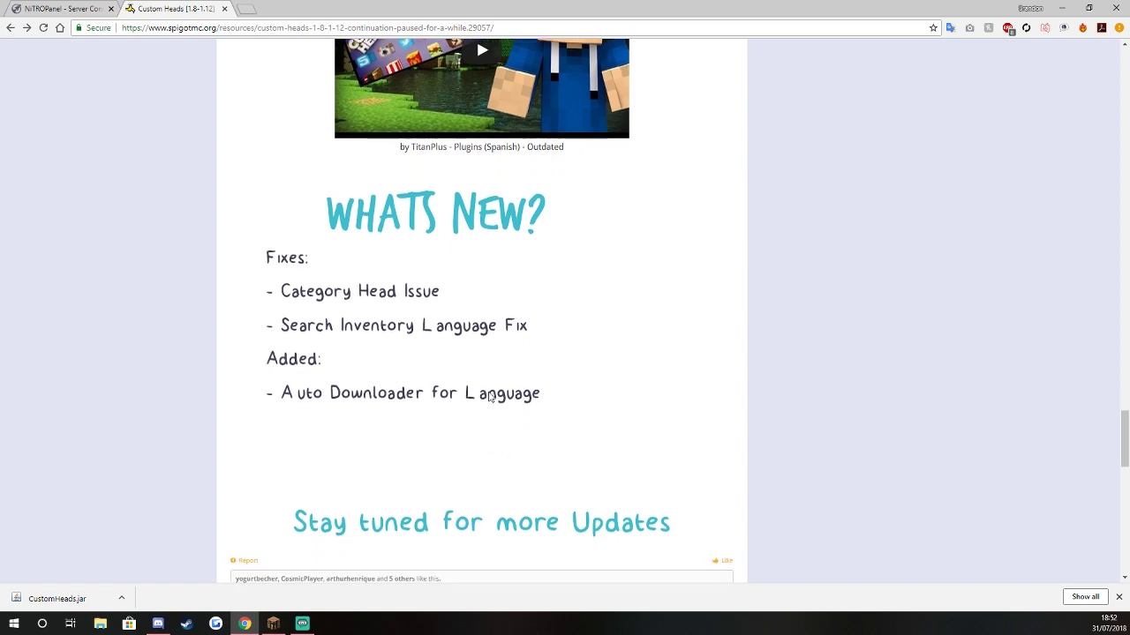
- Return to the start of the plugin page and check the native and tested Minecraft versions
{"action": "scroll", "coordinate": [482, 388], "scroll_direction": "up", "scroll_amount": 15}
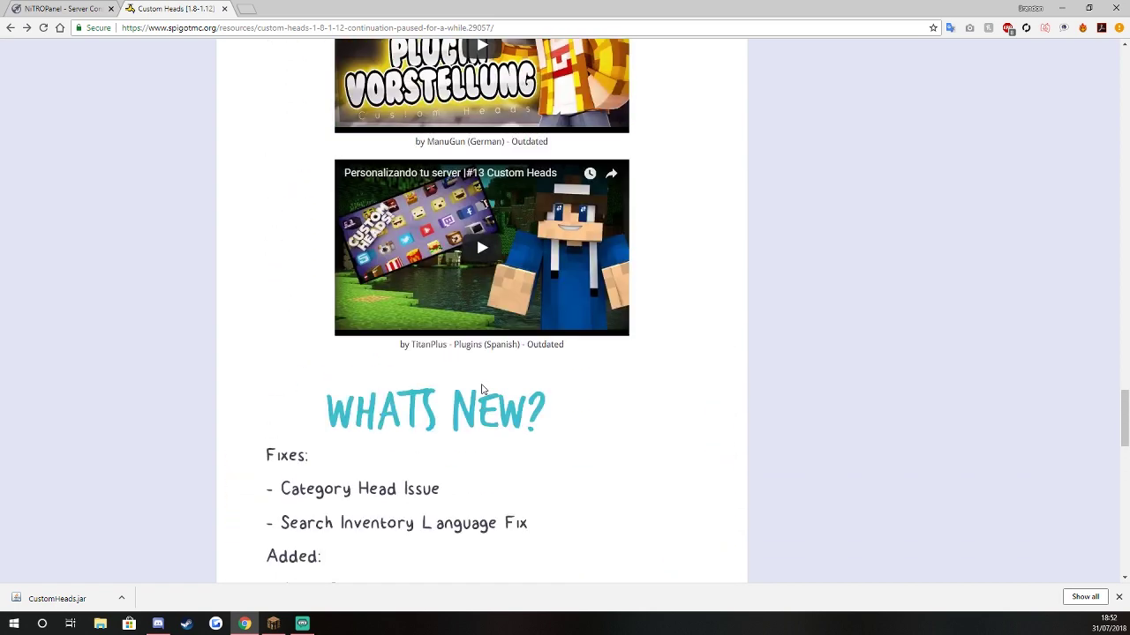
{"action": "scroll", "coordinate": [483, 378], "scroll_direction": "up", "scroll_amount": 20}
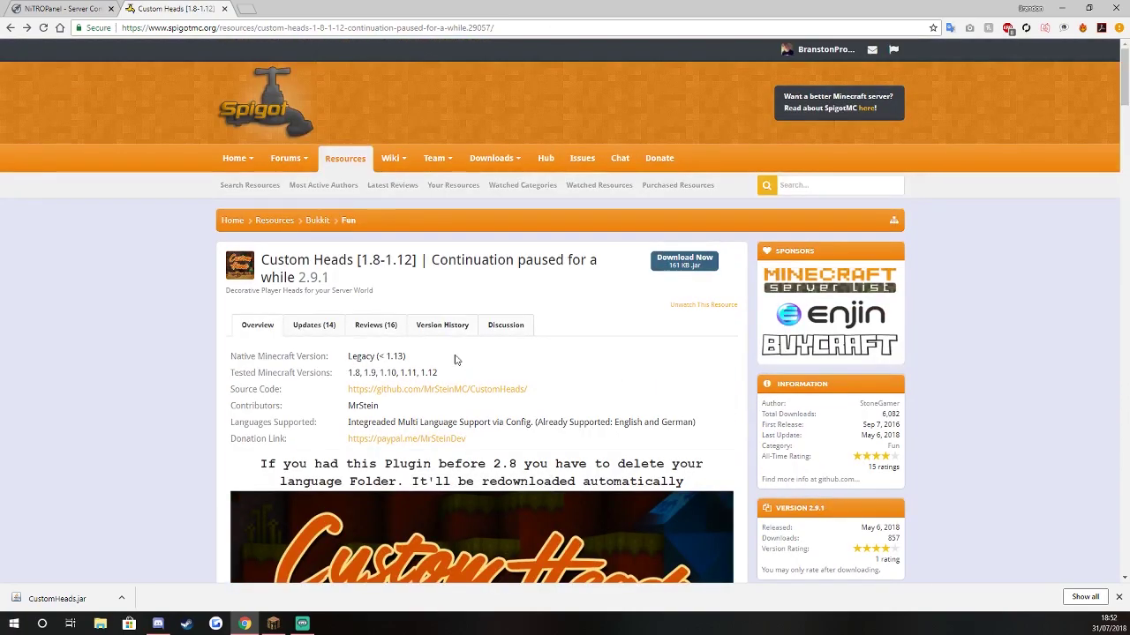
{"action": "left_click_drag", "start_coordinate": [353, 365], "coordinate": [404, 357]}
{"action": "left_click", "coordinate": [483, 360]}
- Switch to NiTROPanel, browse the server files to plugins/CustomHeads and open loadedCategories.yml in the editor
{"action": "left_click", "coordinate": [80, 8]}
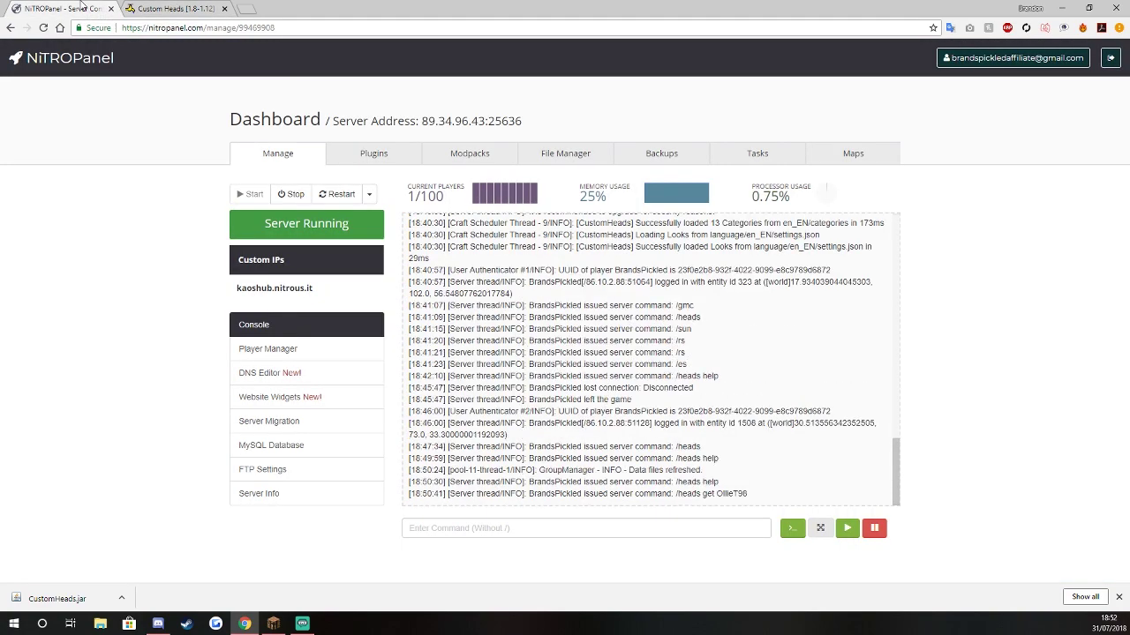
{"action": "left_click", "coordinate": [547, 154]}
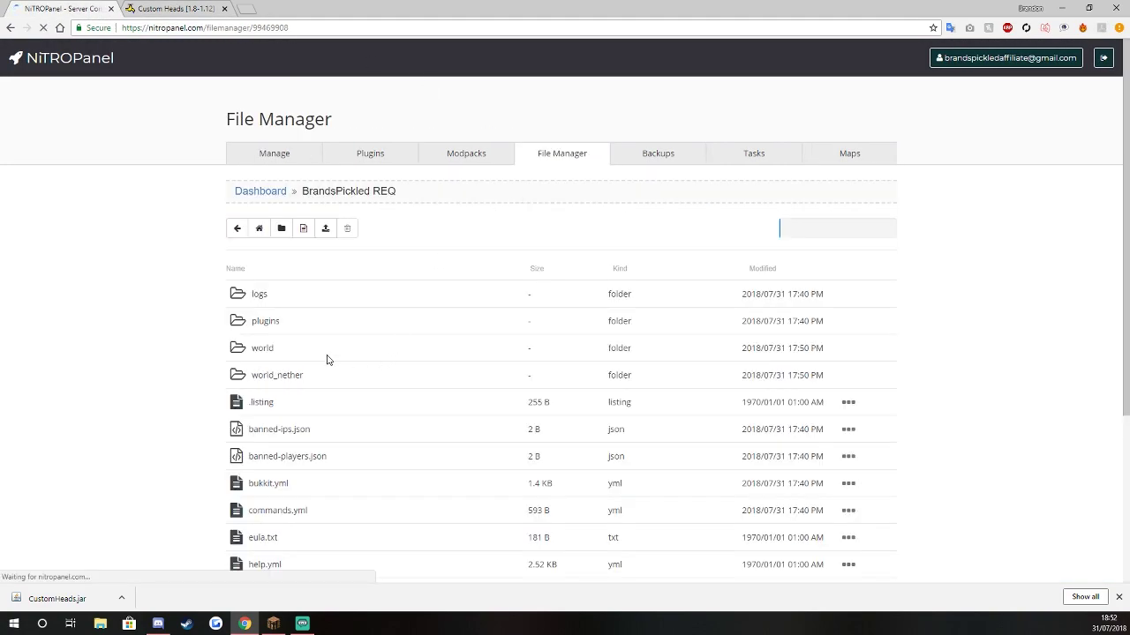
{"action": "left_click", "coordinate": [261, 323]}
{"action": "scroll", "coordinate": [406, 327], "scroll_direction": "down", "scroll_amount": 3}
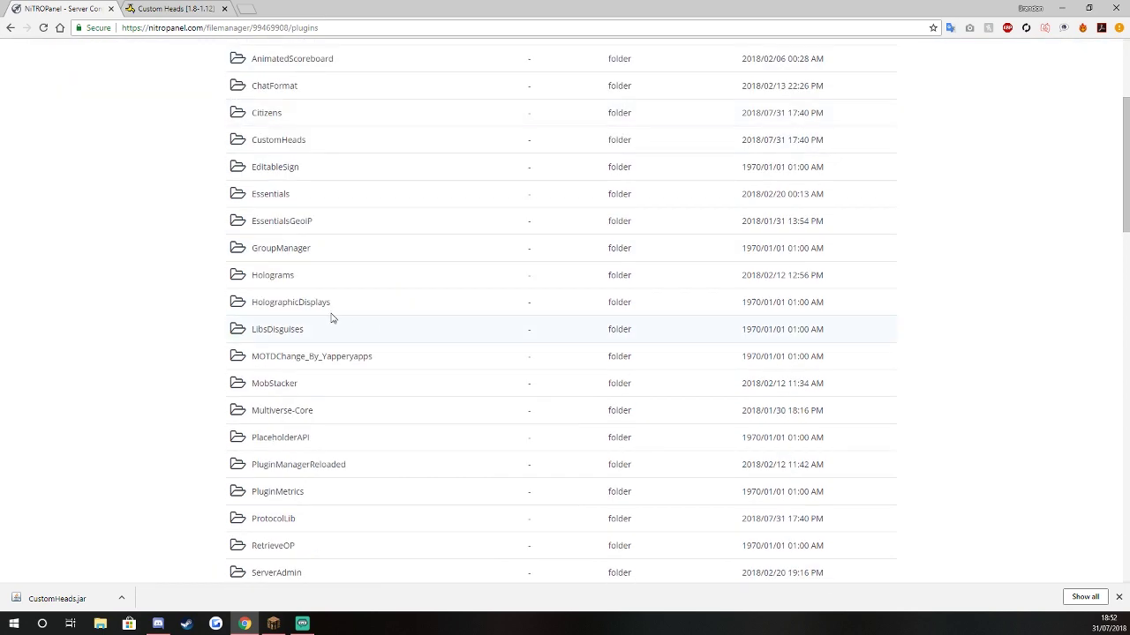
{"action": "left_click", "coordinate": [287, 141]}
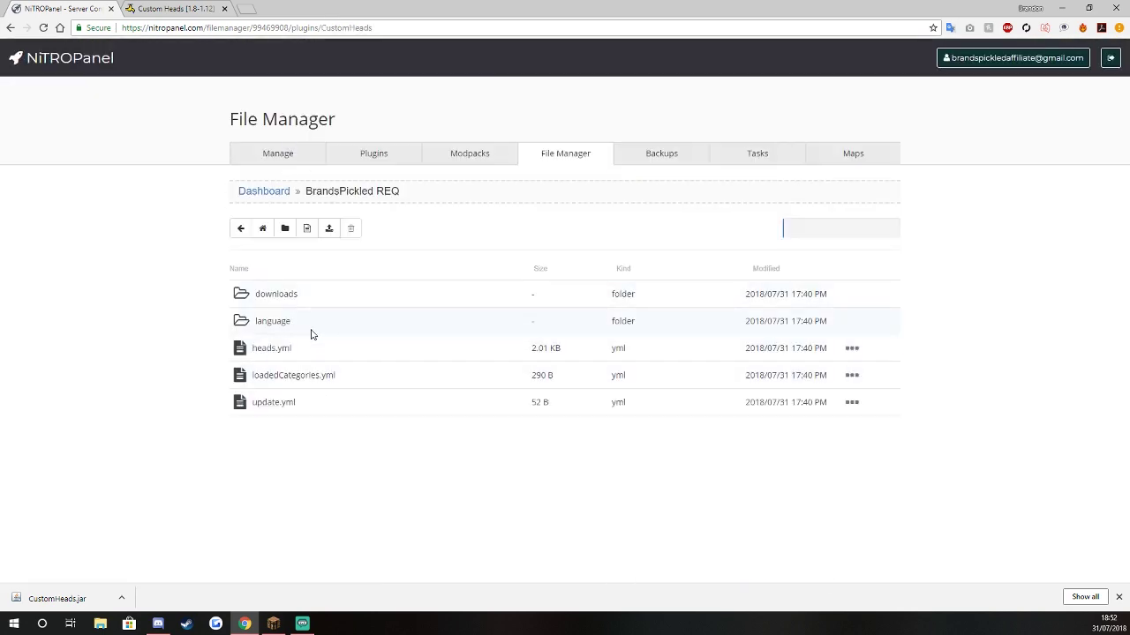
{"action": "right_click", "coordinate": [338, 375]}
{"action": "left_click", "coordinate": [384, 411]}
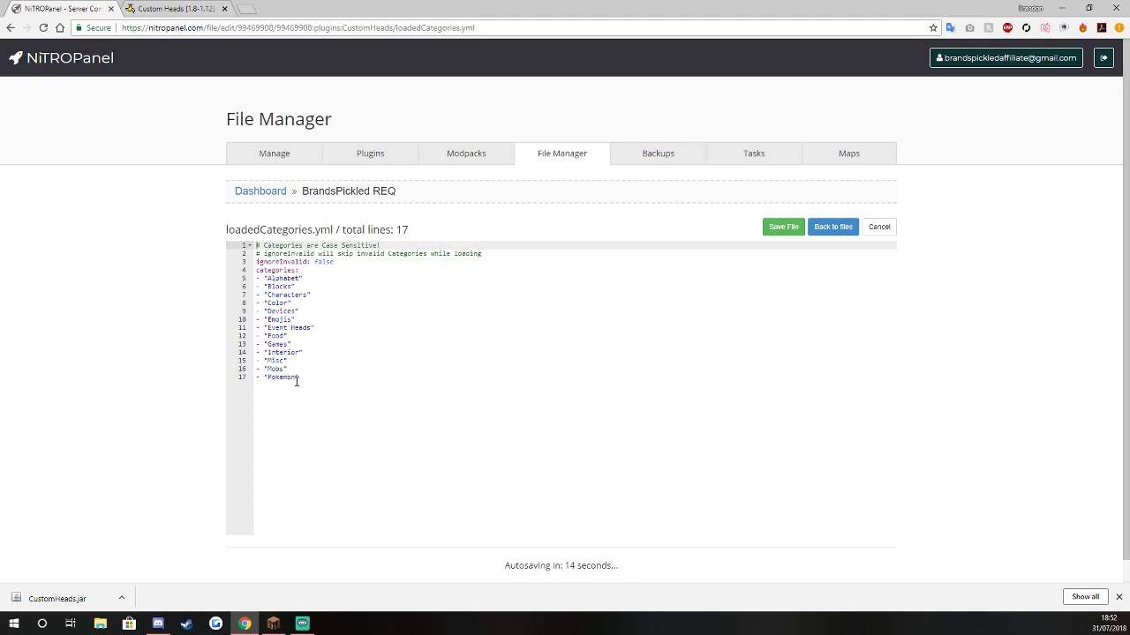
- Review the categories listed in loadedCategories.yml, from Alphabet to Pokemon, and return to the CustomHeads folder
{"action": "left_click", "coordinate": [295, 380]}
{"action": "left_click", "coordinate": [291, 368]}
{"action": "left_click", "coordinate": [284, 360]}
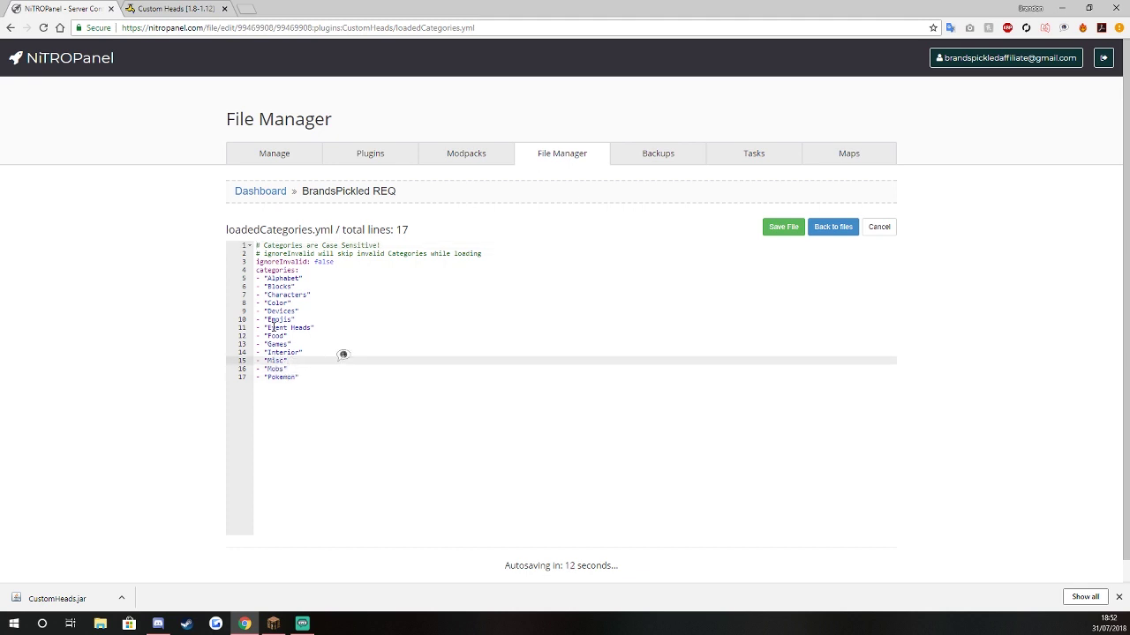
{"action": "left_click_drag", "start_coordinate": [312, 277], "coordinate": [371, 400]}
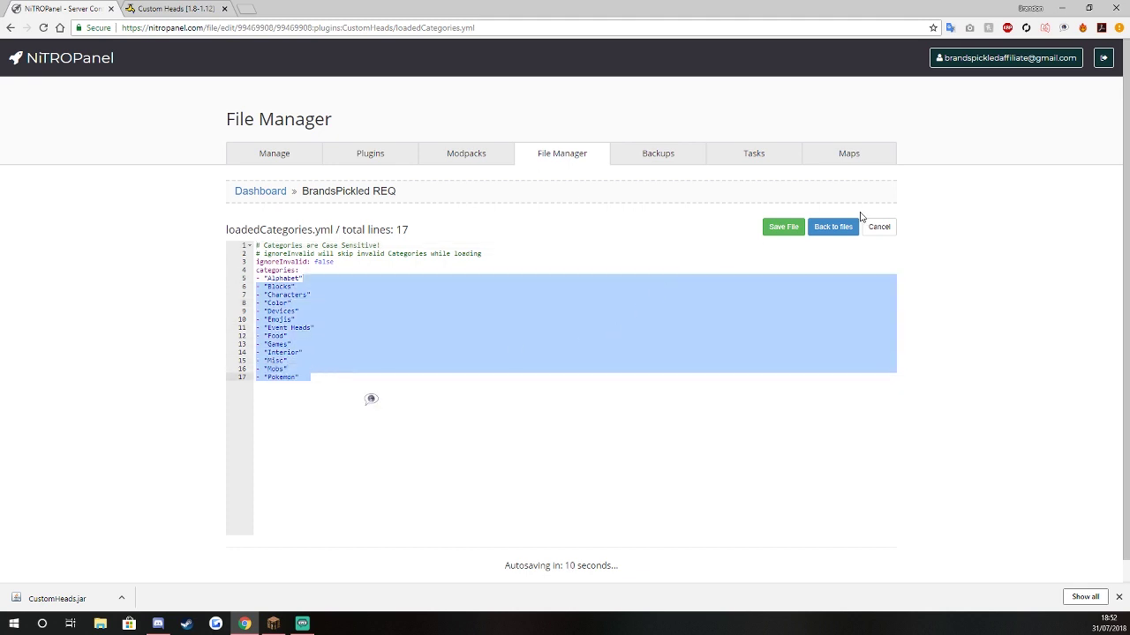
{"action": "left_click", "coordinate": [841, 229]}
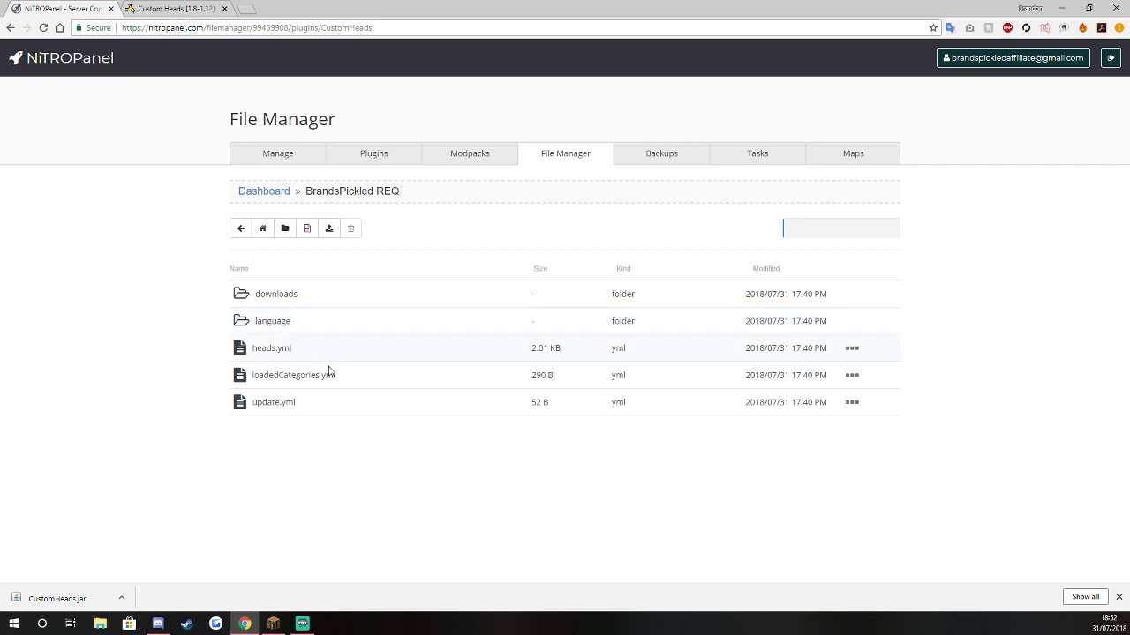
- Open heads.yml in the editor and examine its comments and the maxUndoHistory setting
{"action": "right_click", "coordinate": [304, 355]}
{"action": "left_click", "coordinate": [356, 389]}
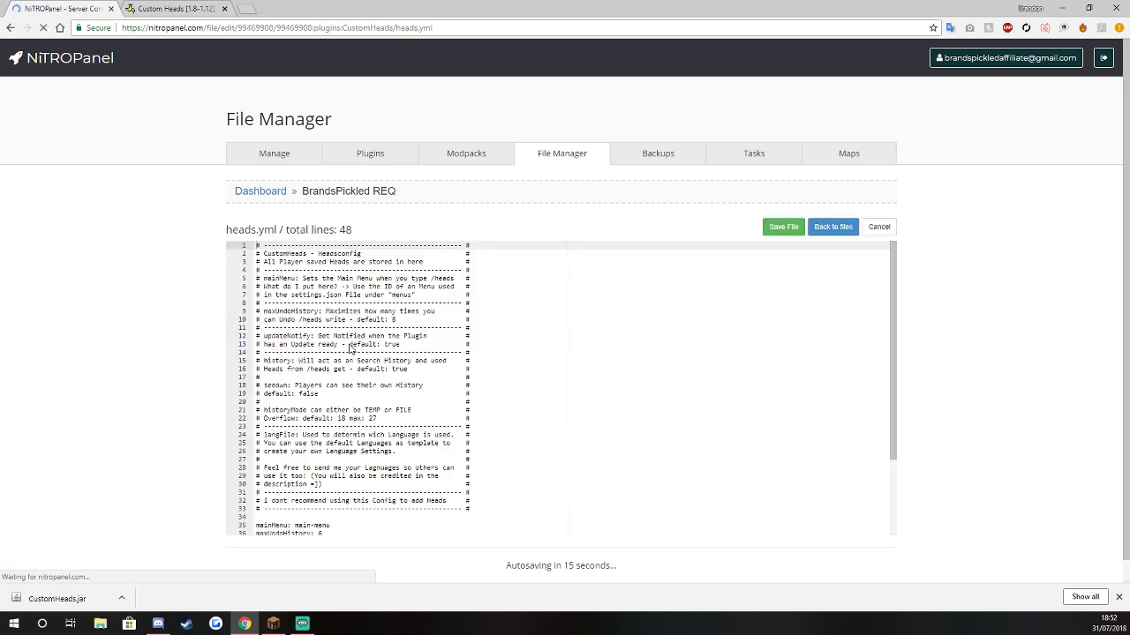
{"action": "scroll", "coordinate": [378, 350], "scroll_direction": "down", "scroll_amount": 3}
{"action": "scroll", "coordinate": [378, 350], "scroll_direction": "down", "scroll_amount": 1}
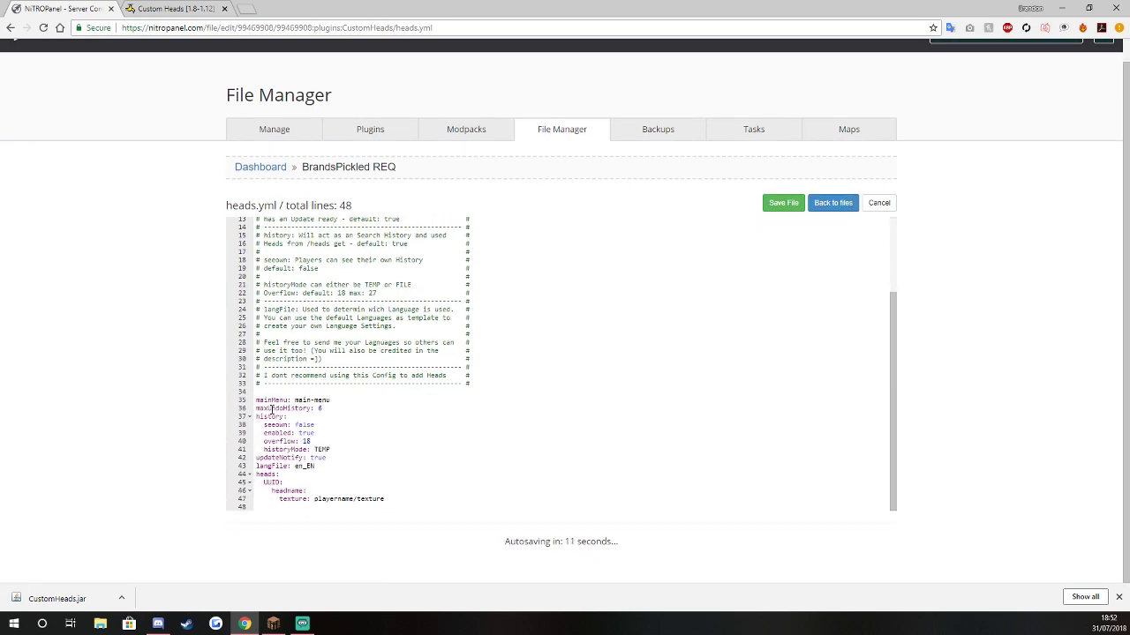
{"action": "double_click", "coordinate": [271, 409]}
{"action": "left_click", "coordinate": [329, 407]}
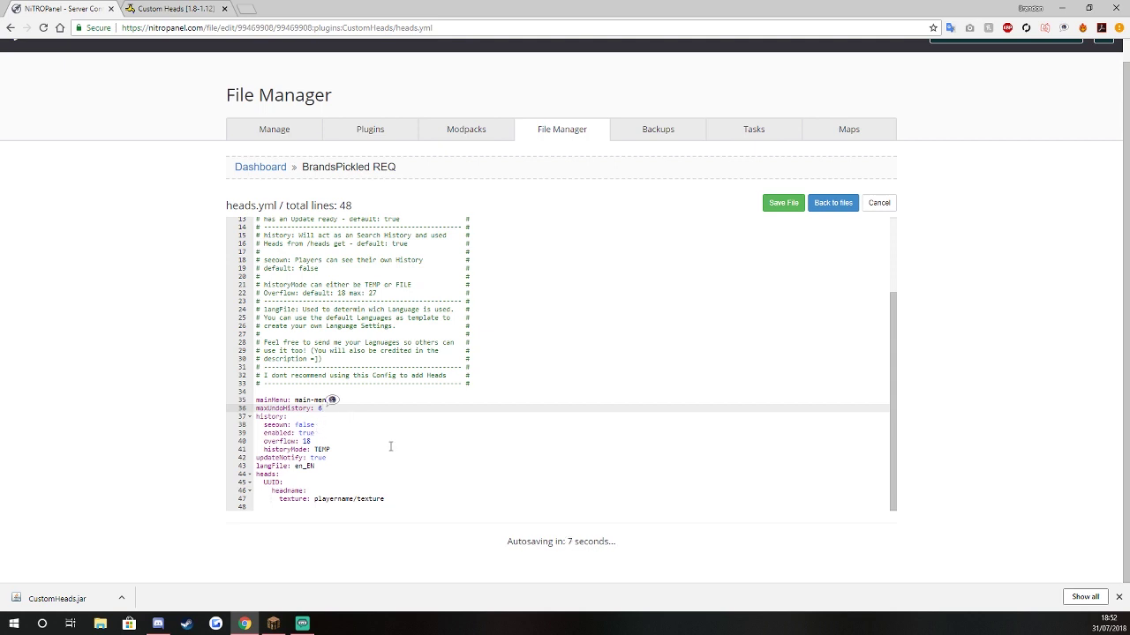
- Check the history options and the langFile setting in heads.yml, and return to the CustomHeads folder
{"action": "left_click", "coordinate": [308, 450]}
{"action": "left_click", "coordinate": [296, 441]}
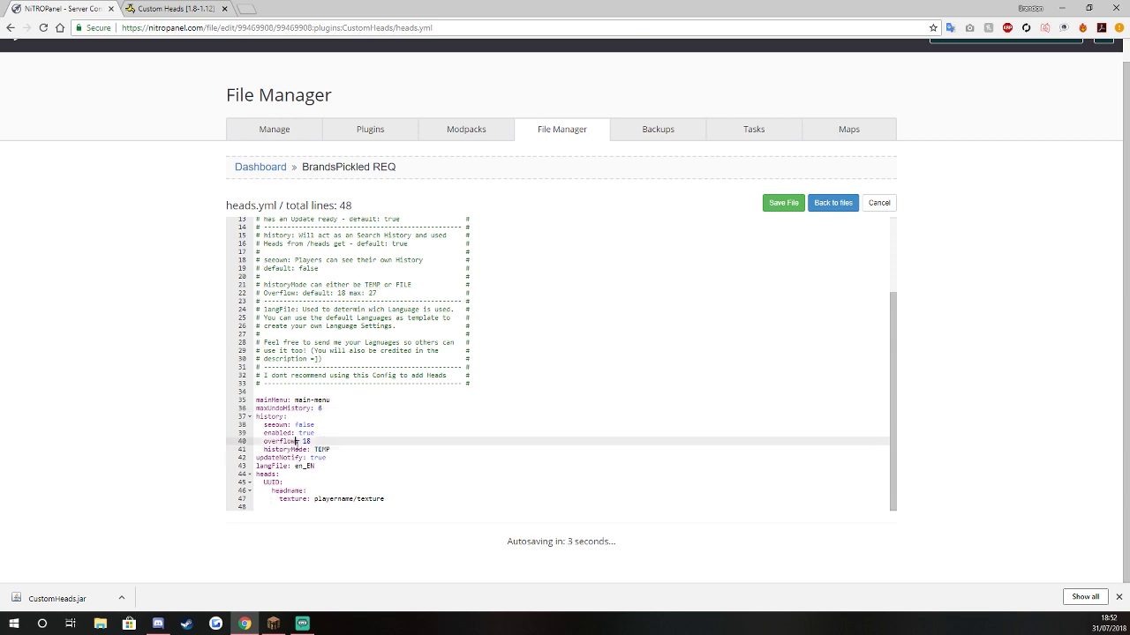
{"action": "left_click", "coordinate": [410, 480]}
{"action": "left_click_drag", "start_coordinate": [274, 424], "coordinate": [289, 425]}
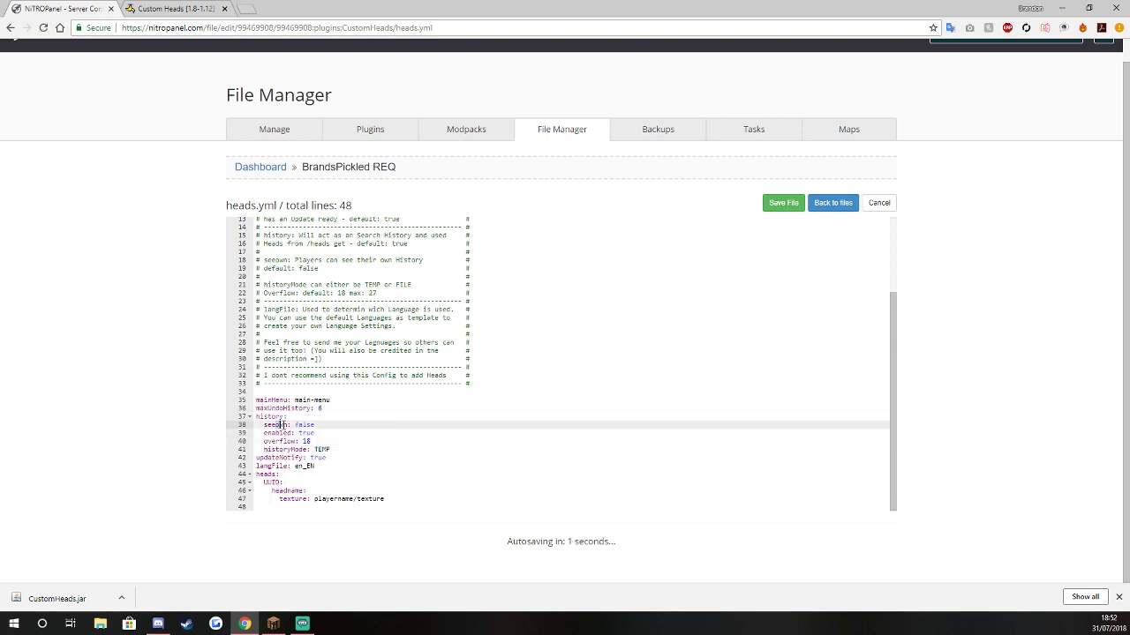
{"action": "left_click", "coordinate": [291, 465]}
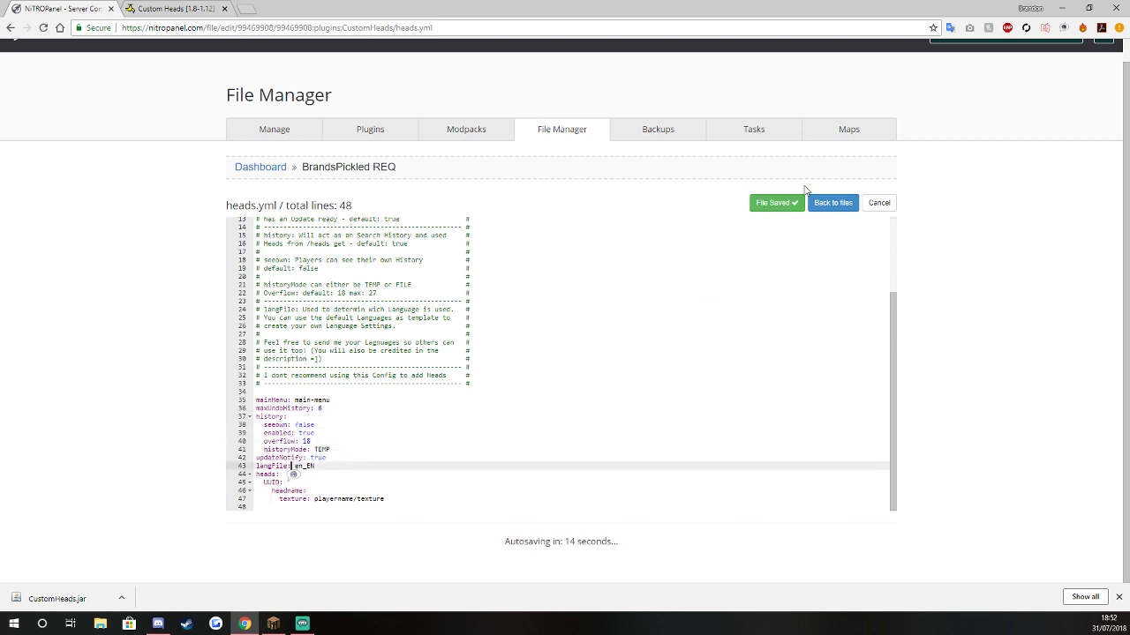
{"action": "left_click", "coordinate": [824, 203]}
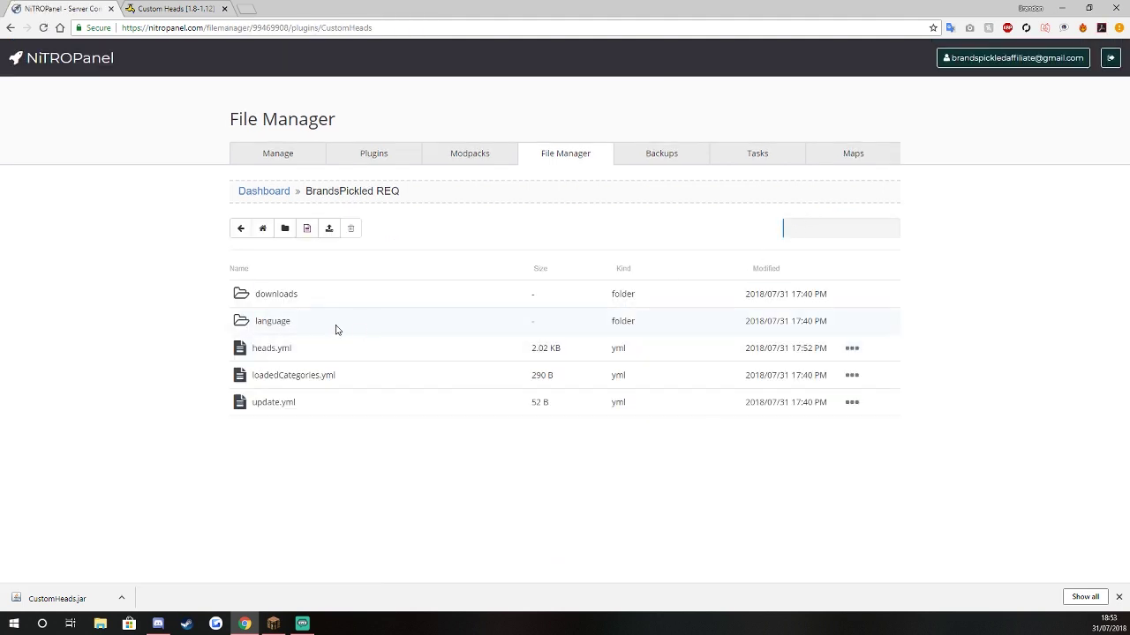
- Browse to language/en_EN/categories and open Alphabet.json in the editor
{"action": "left_click", "coordinate": [265, 322]}
{"action": "left_click", "coordinate": [270, 323]}
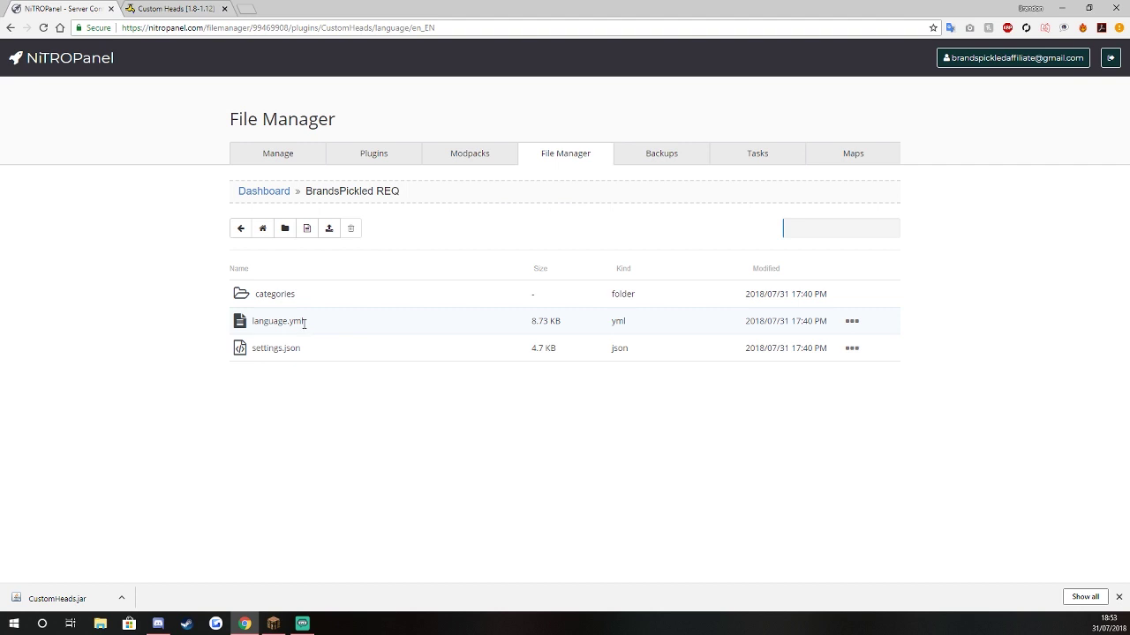
{"action": "left_click", "coordinate": [285, 303]}
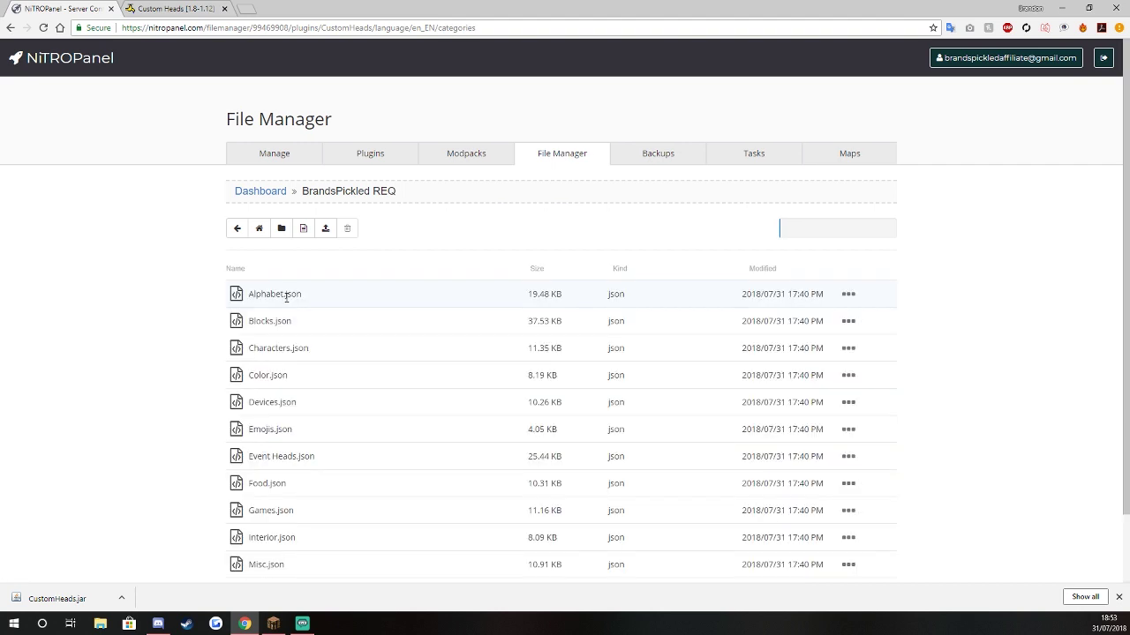
{"action": "scroll", "coordinate": [299, 403], "scroll_direction": "down", "scroll_amount": 1}
{"action": "right_click", "coordinate": [321, 220]}
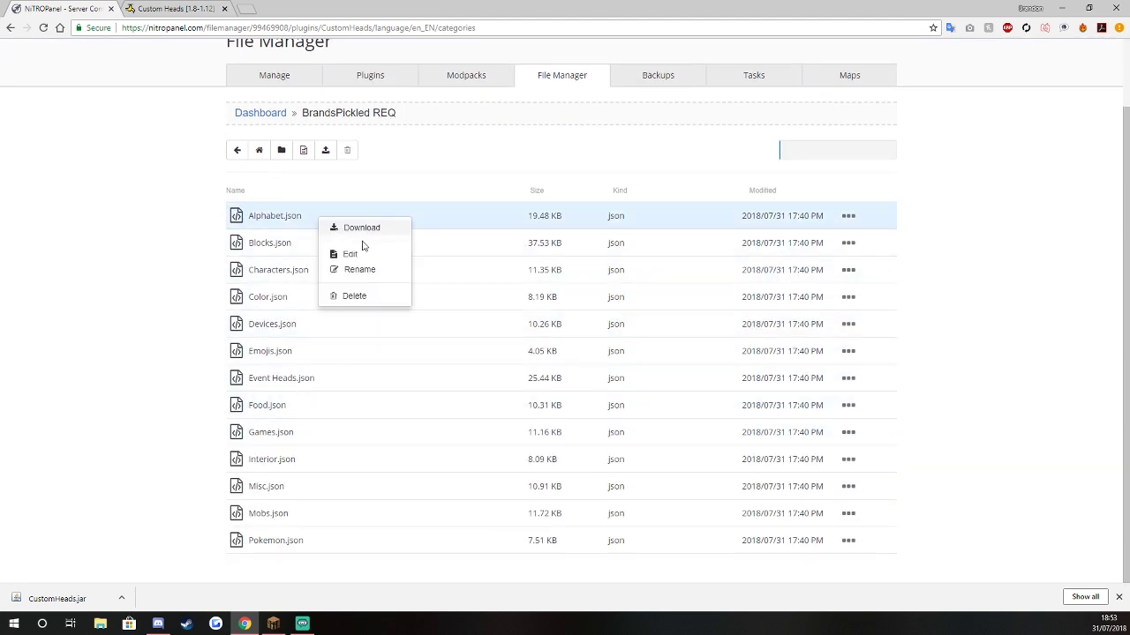
{"action": "left_click", "coordinate": [361, 256]}
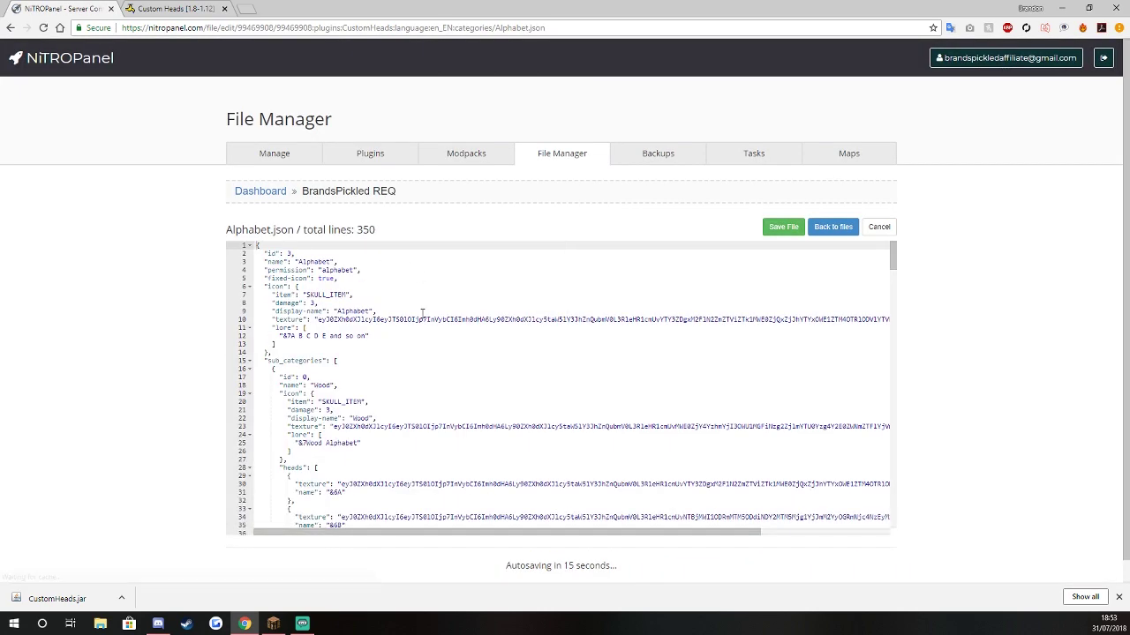
- Examine the Alphabet category's icon definition in Alphabet.json: item, damage, display-name and texture
{"action": "double_click", "coordinate": [319, 294]}
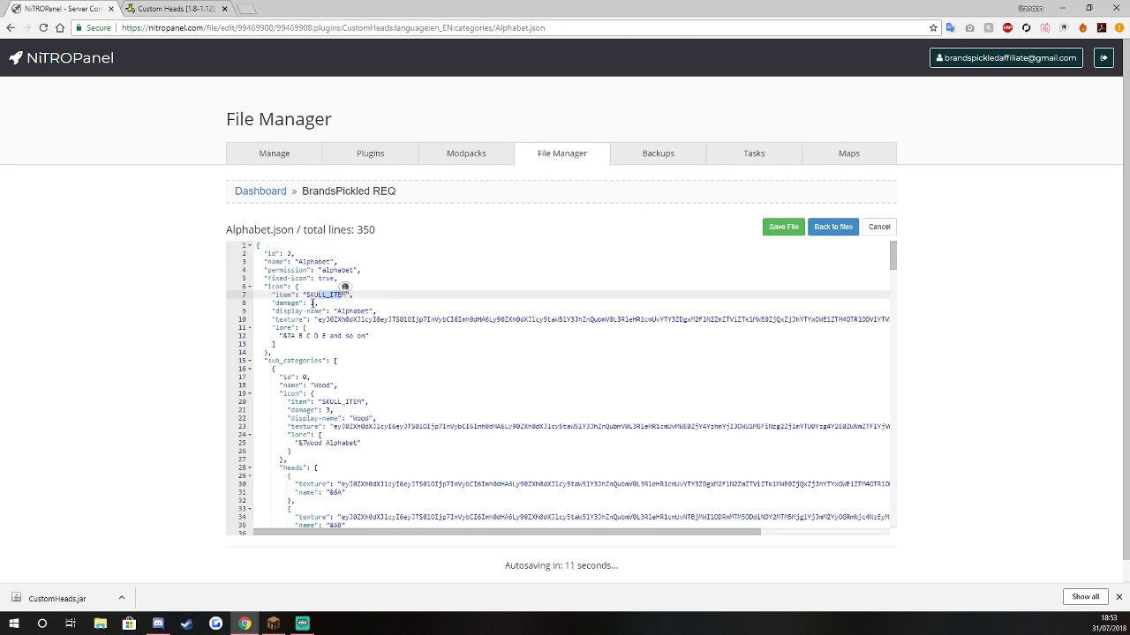
{"action": "double_click", "coordinate": [314, 303]}
{"action": "double_click", "coordinate": [353, 310]}
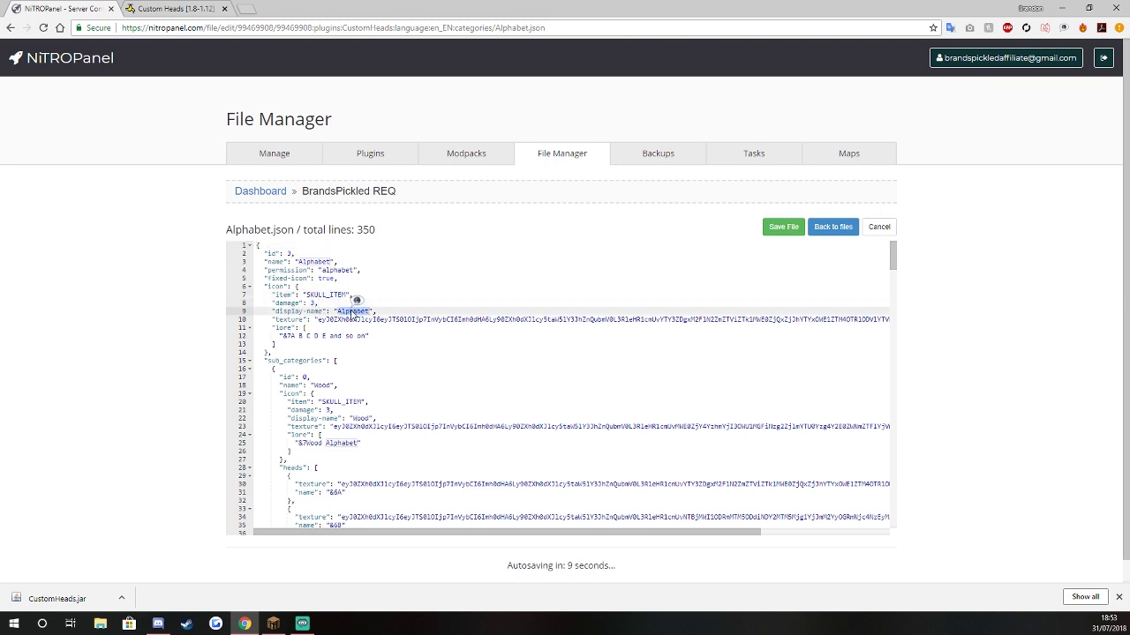
{"action": "left_click_drag", "start_coordinate": [338, 320], "coordinate": [497, 320]}
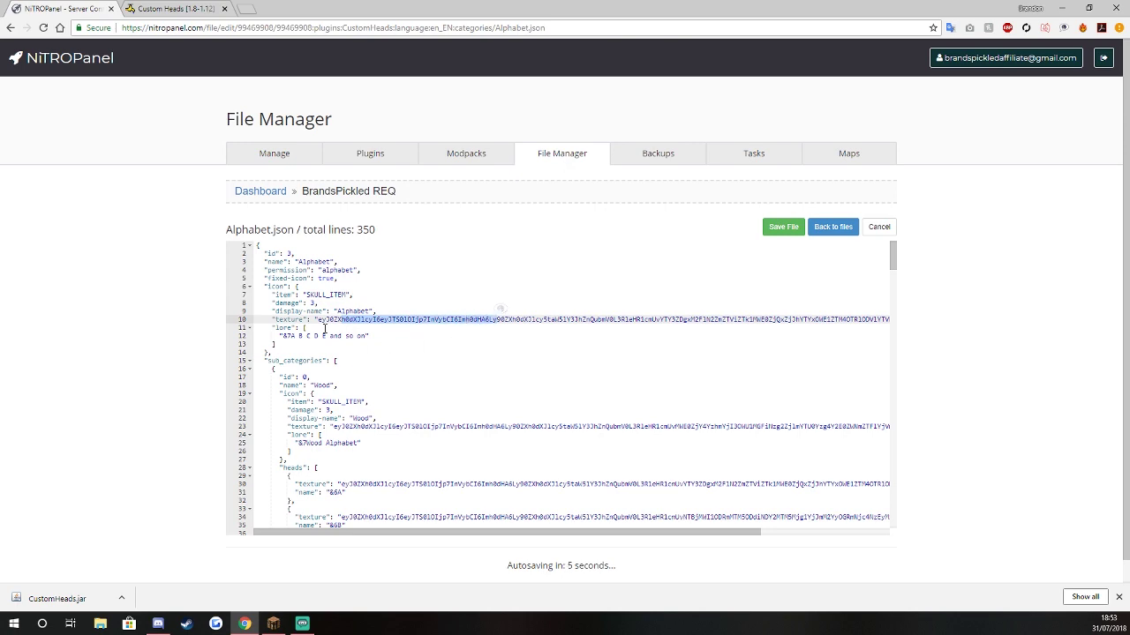
- Look through the texture and name entries of the heads in Alphabet.json's sub-categories, and return to the categories folder
{"action": "scroll", "coordinate": [335, 351], "scroll_direction": "down", "scroll_amount": 1}
{"action": "middle_click", "coordinate": [362, 378]}
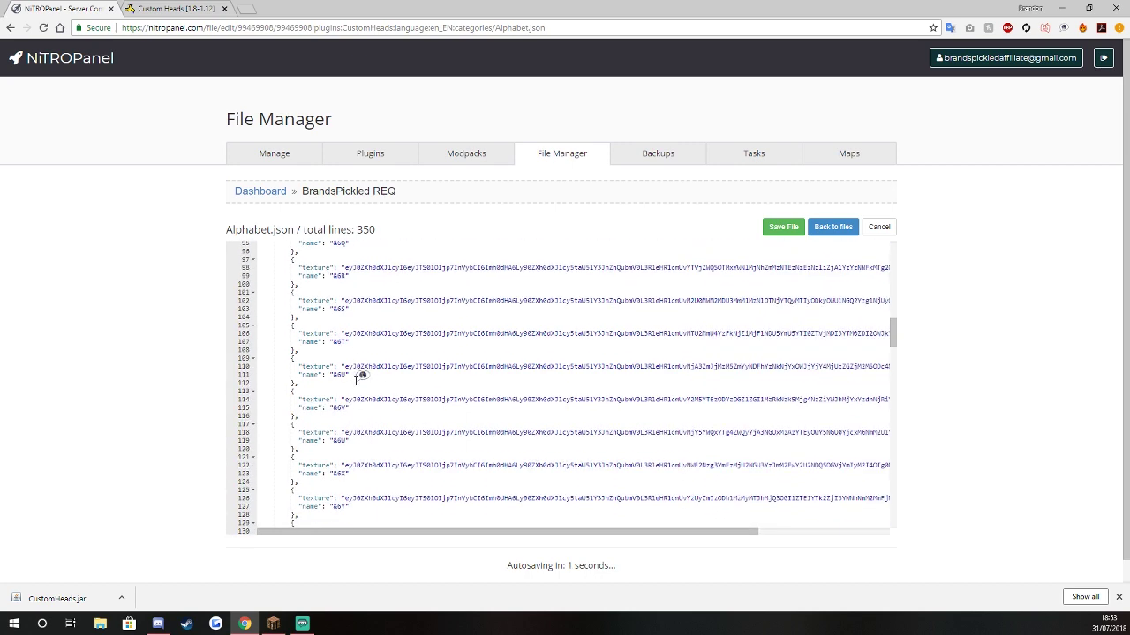
{"action": "left_click", "coordinate": [341, 406]}
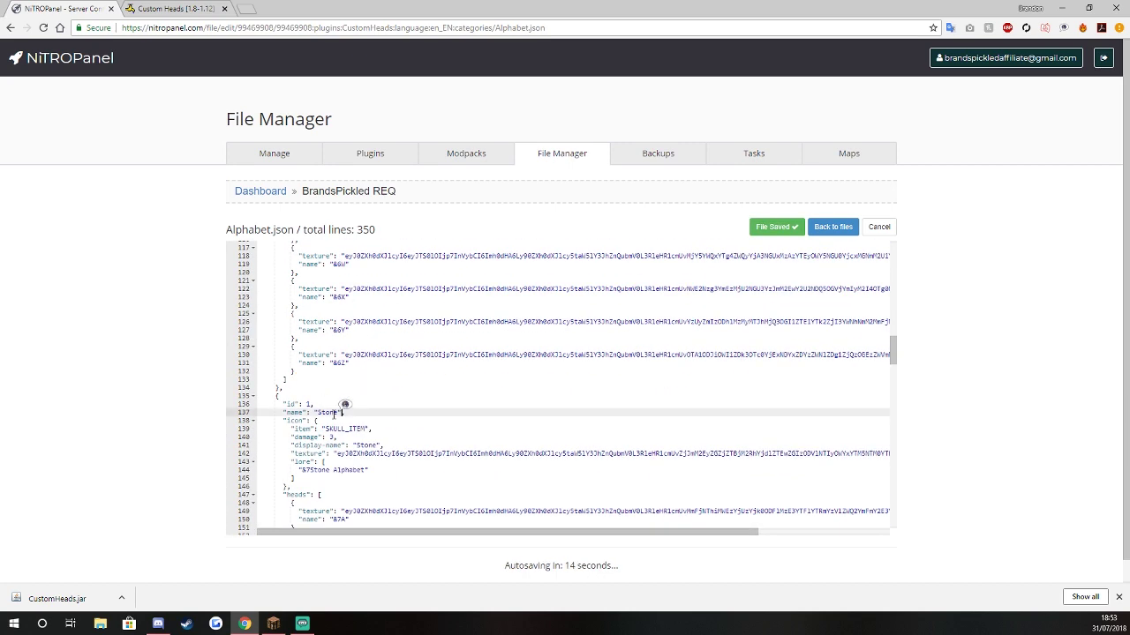
{"action": "middle_click", "coordinate": [330, 411]}
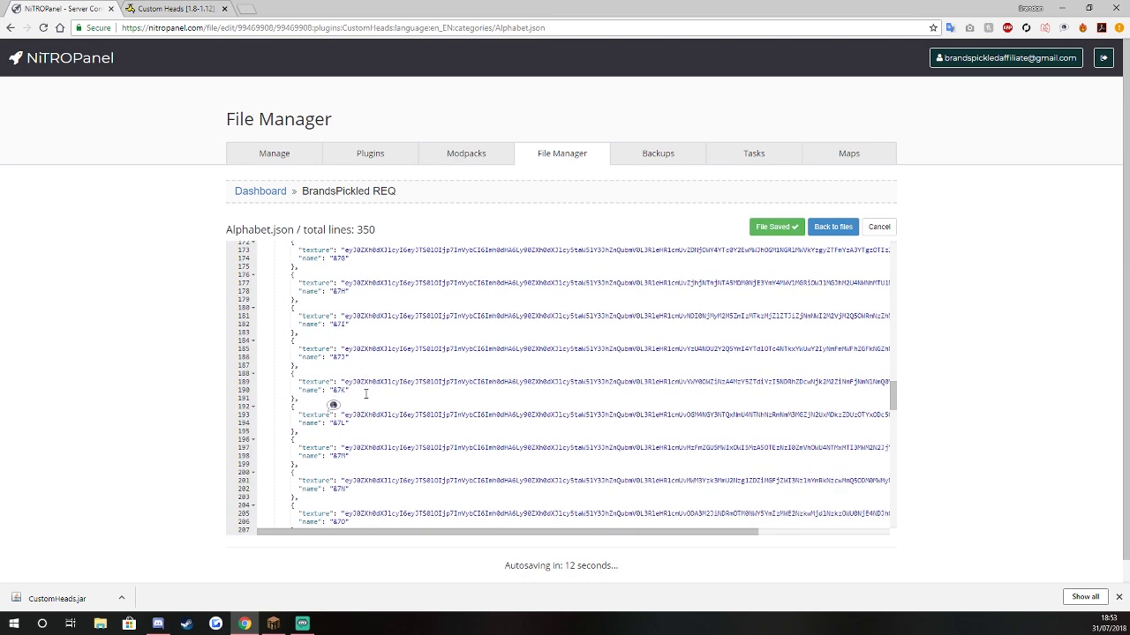
{"action": "left_click_drag", "start_coordinate": [350, 360], "coordinate": [416, 353]}
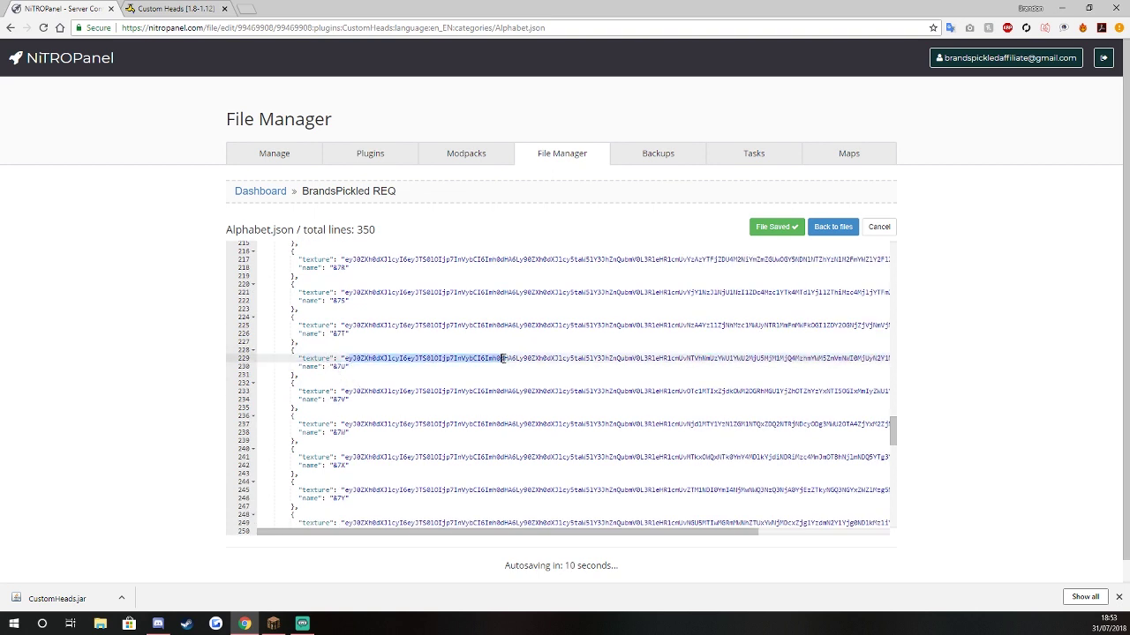
{"action": "left_click", "coordinate": [404, 382]}
{"action": "middle_click", "coordinate": [403, 372]}
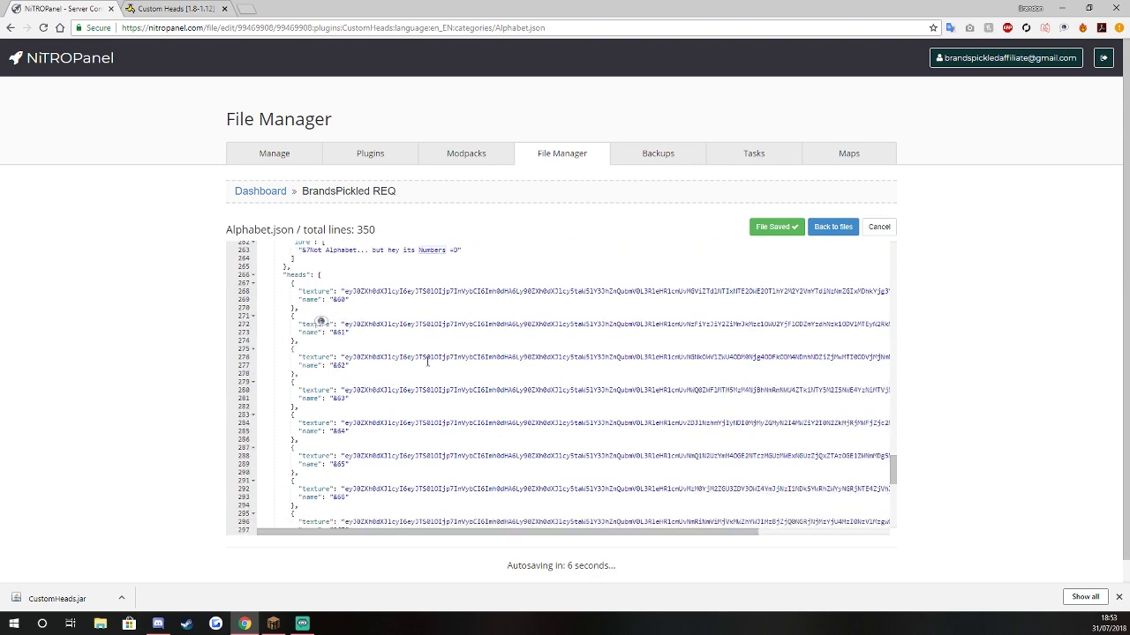
{"action": "scroll", "coordinate": [457, 360], "scroll_direction": "down", "scroll_amount": 1}
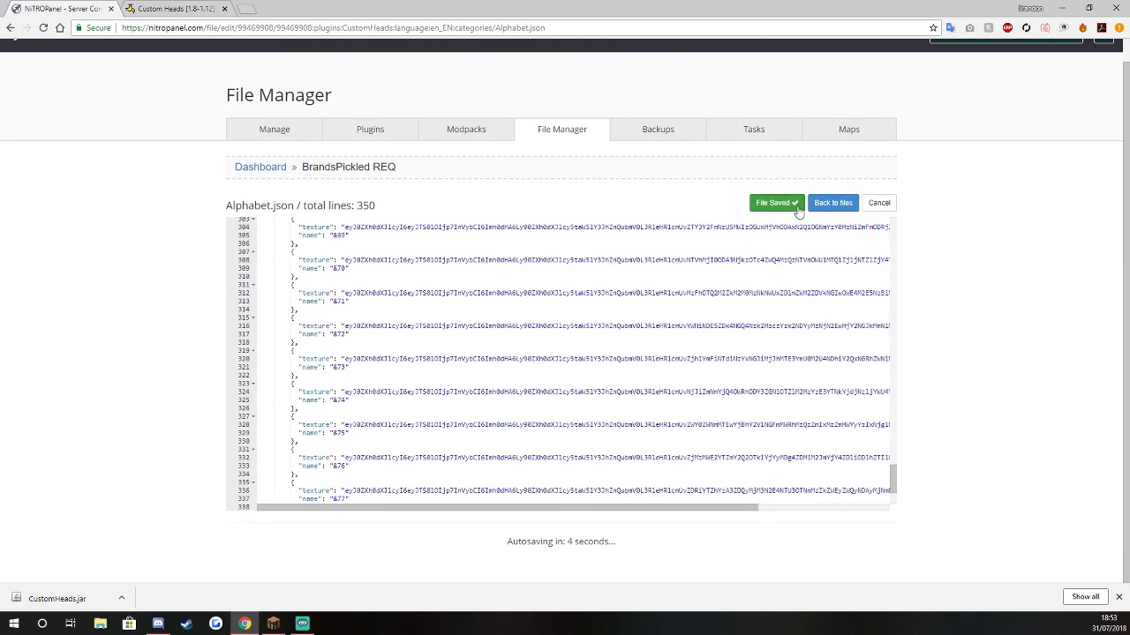
{"action": "left_click", "coordinate": [834, 205]}
- Look over the category JSON files and return to the server's root folder in the file manager
{"action": "scroll", "coordinate": [347, 407], "scroll_direction": "down", "scroll_amount": 1}
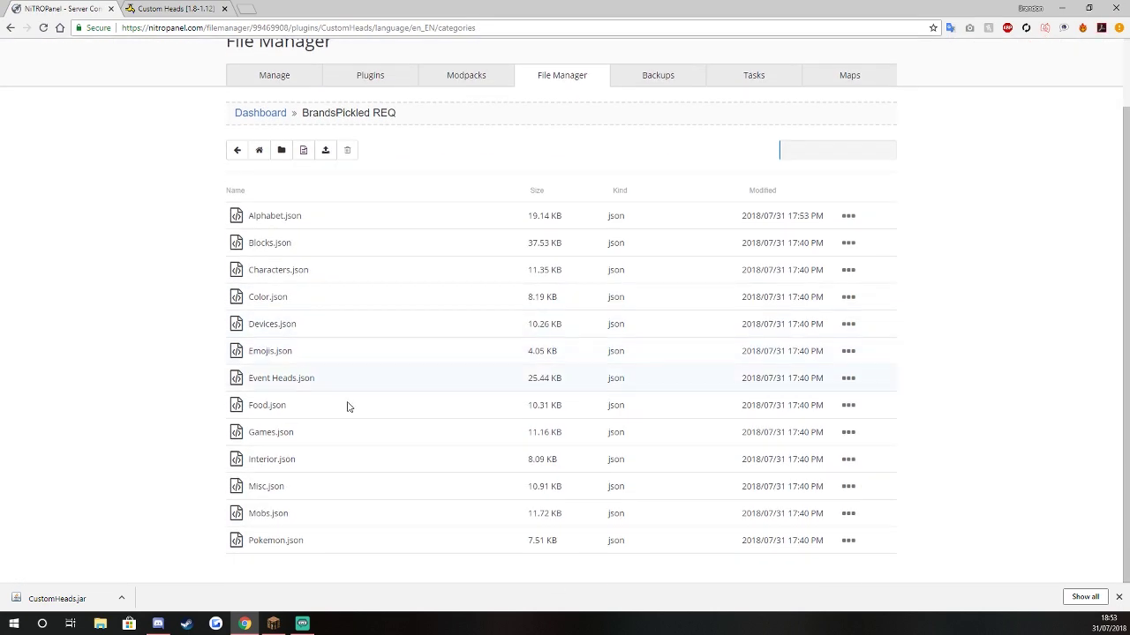
{"action": "right_click", "coordinate": [307, 517]}
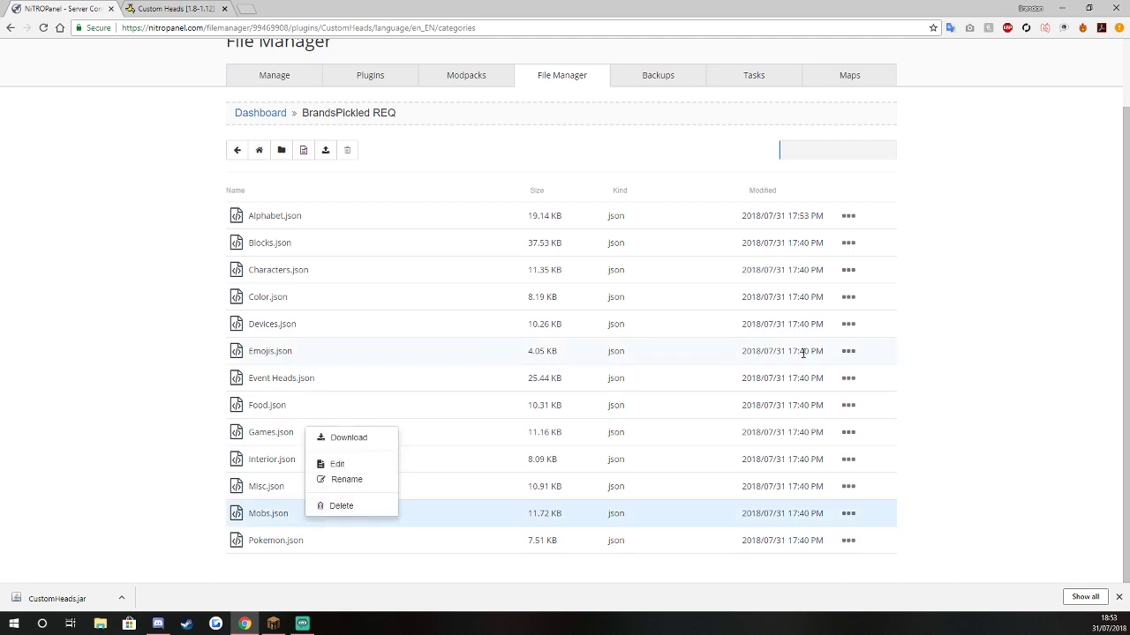
{"action": "left_click", "coordinate": [612, 281]}
{"action": "left_click", "coordinate": [561, 86]}
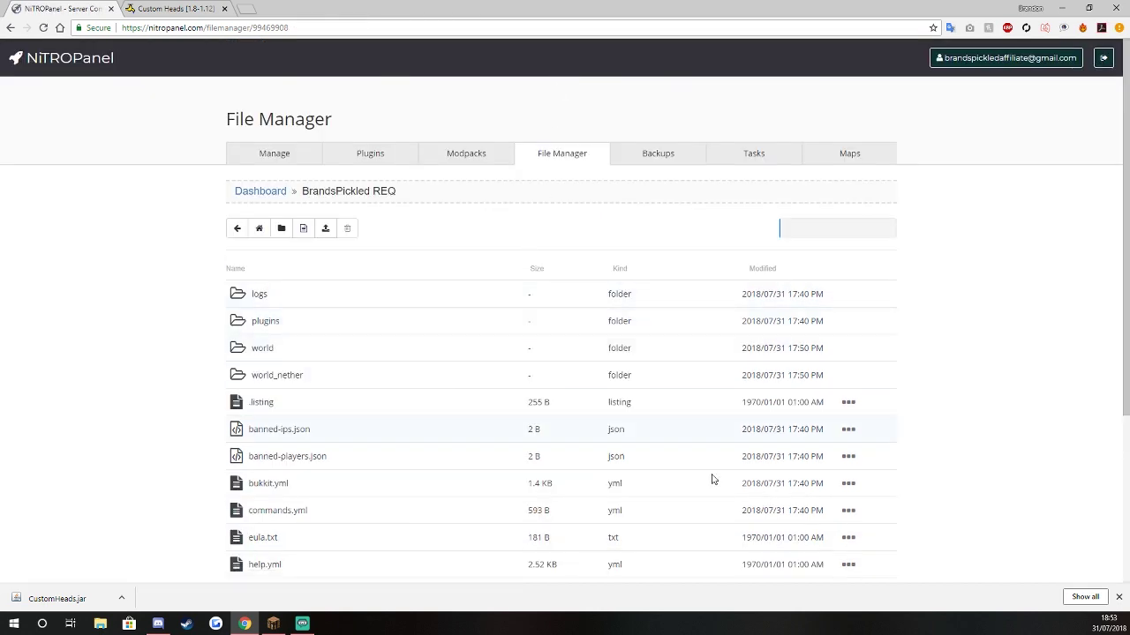
- Dismiss the browser's downloads bar and switch to the Custom Heads page on Spigot
{"action": "left_click", "coordinate": [1118, 598]}
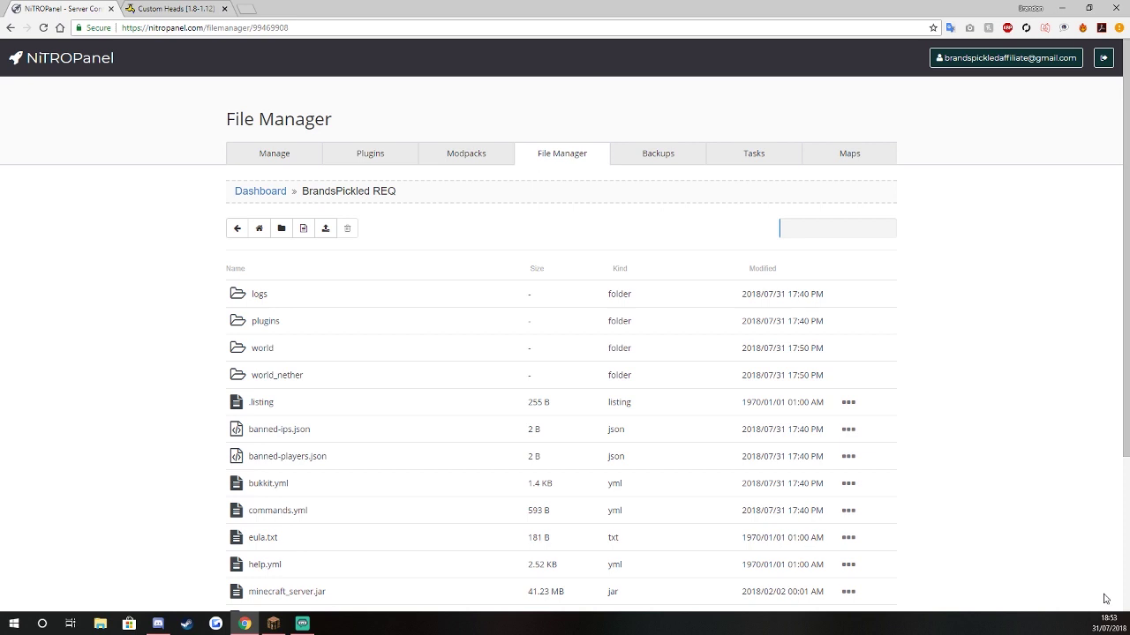
{"action": "left_click", "coordinate": [223, 7]}
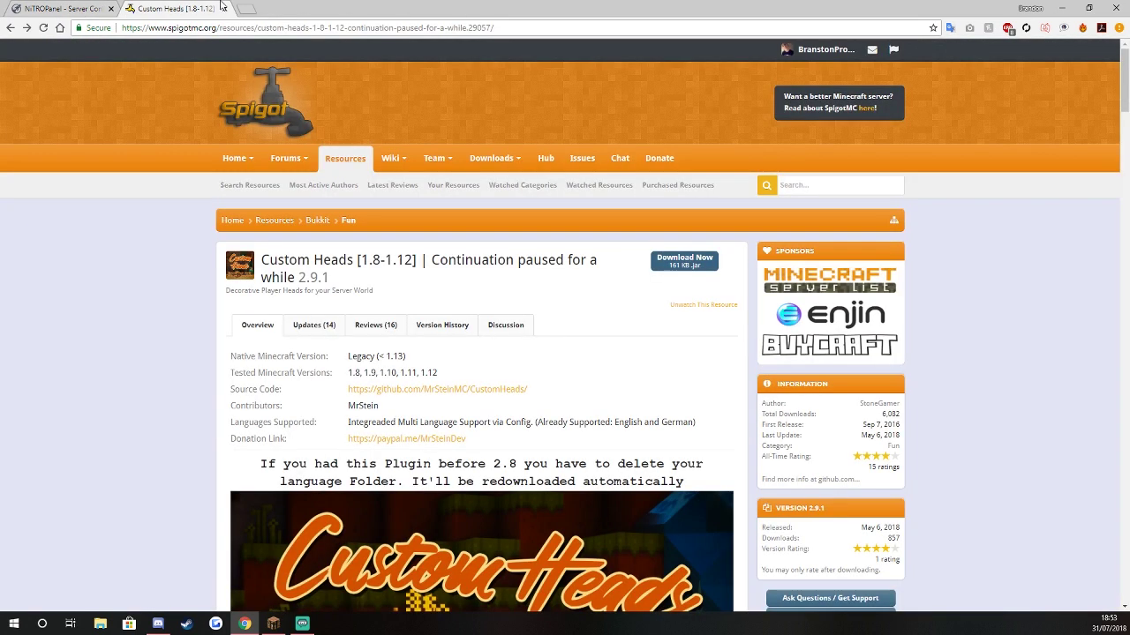